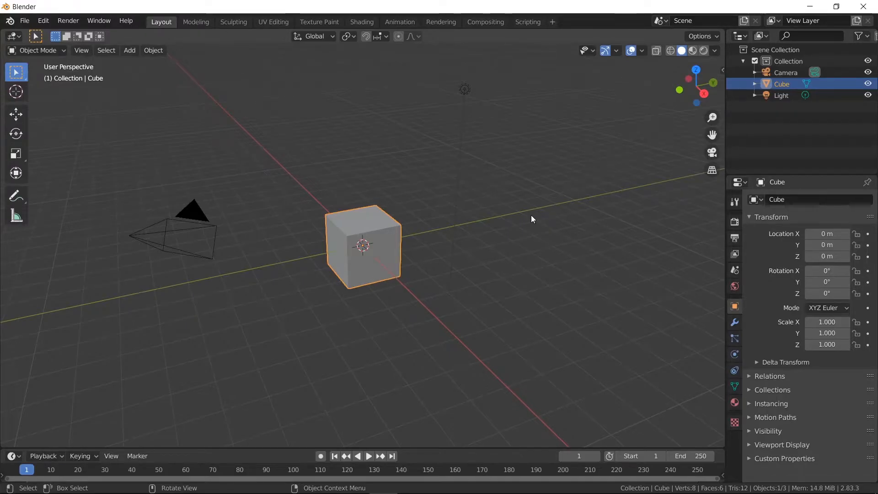
- Start the Shortcut VUr on-screen input display from the sidebar and hide the sidebar again
{"action": "key", "text": "n"}
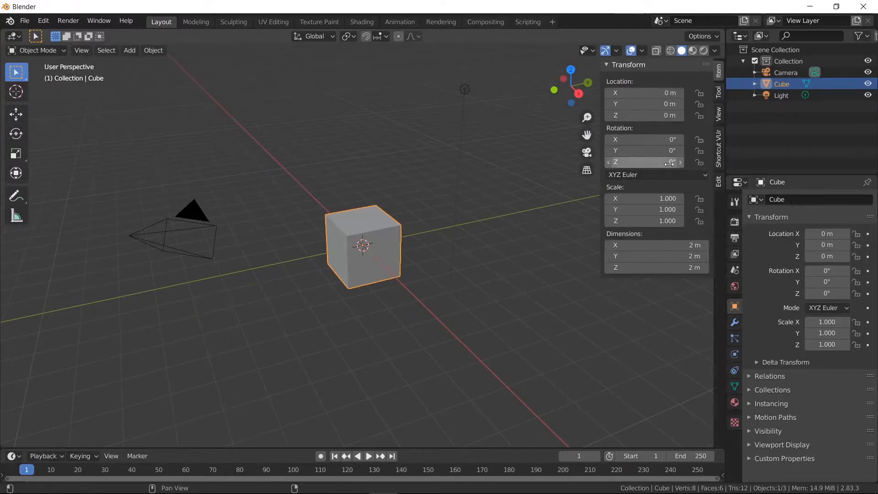
{"action": "left_click", "coordinate": [719, 151]}
{"action": "left_click", "coordinate": [680, 82]}
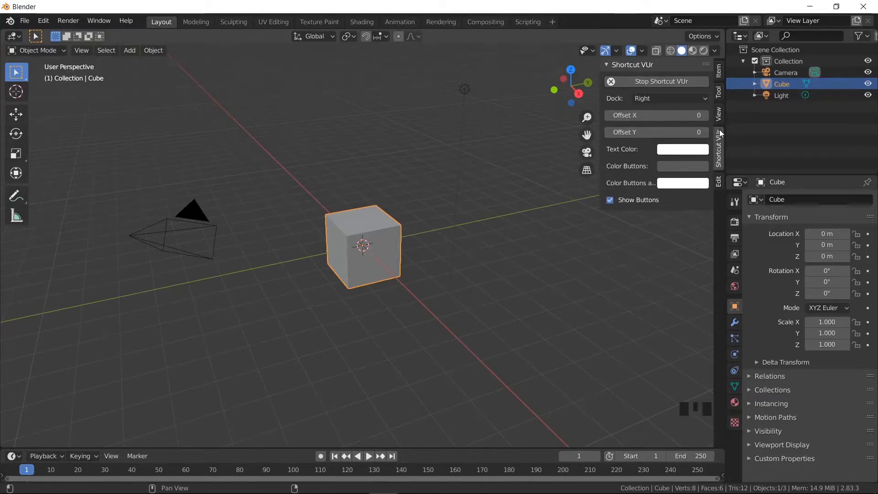
{"action": "key", "text": "n"}
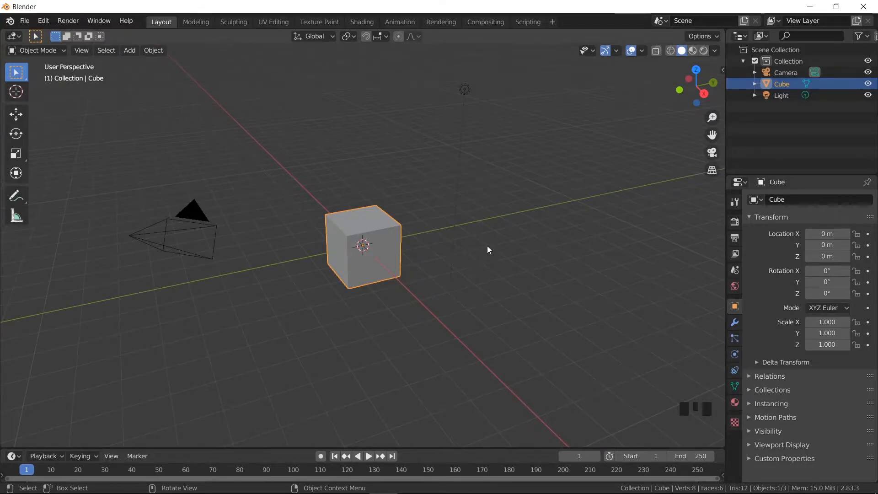
- Zoom, orbit and pan the 3D viewport around the default cube
{"action": "scroll", "coordinate": [487, 249], "scroll_direction": "up", "scroll_amount": 1}
{"action": "mouse_move", "coordinate": [488, 249]}
{"action": "middle_mouse_down"}
{"action": "mouse_move", "coordinate": [398, 260]}
{"action": "mouse_move", "coordinate": [427, 266]}
{"action": "mouse_move", "coordinate": [500, 243]}
{"action": "mouse_move", "coordinate": [485, 244]}
{"action": "middle_mouse_up"}
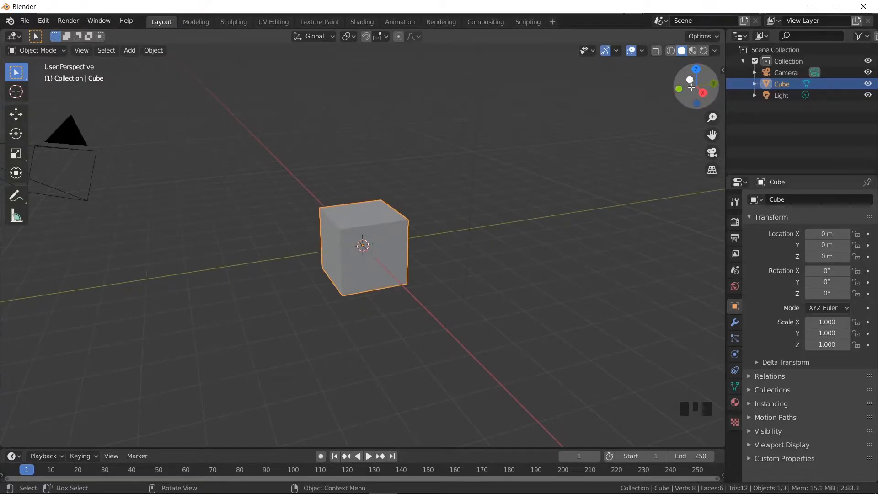
{"action": "mouse_move", "coordinate": [691, 87]}
{"action": "left_mouse_down"}
{"action": "mouse_move", "coordinate": [672, 60]}
{"action": "mouse_move", "coordinate": [707, 79]}
{"action": "mouse_move", "coordinate": [676, 74]}
{"action": "mouse_move", "coordinate": [687, 86]}
{"action": "mouse_move", "coordinate": [674, 72]}
{"action": "mouse_move", "coordinate": [693, 85]}
{"action": "left_mouse_up"}
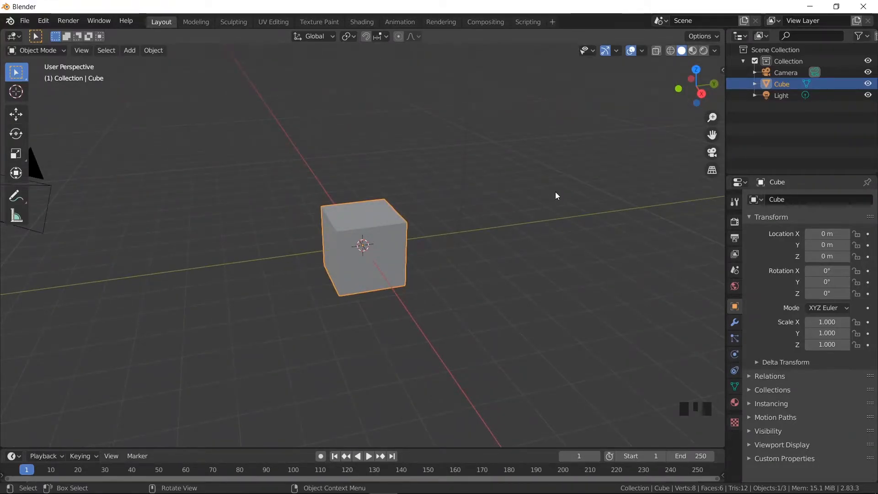
{"action": "mouse_move", "coordinate": [556, 195]}
{"action": "middle_mouse_down", "text": "shift"}
{"action": "mouse_move", "coordinate": [516, 198]}
{"action": "mouse_move", "coordinate": [567, 176]}
{"action": "mouse_move", "coordinate": [568, 227]}
{"action": "mouse_move", "coordinate": [570, 202]}
{"action": "mouse_move", "coordinate": [595, 198]}
{"action": "mouse_move", "coordinate": [557, 202]}
{"action": "mouse_move", "coordinate": [571, 185]}
{"action": "mouse_move", "coordinate": [572, 213]}
{"action": "mouse_move", "coordinate": [561, 170]}
{"action": "mouse_move", "coordinate": [572, 190]}
{"action": "middle_mouse_up", "text": "shift"}
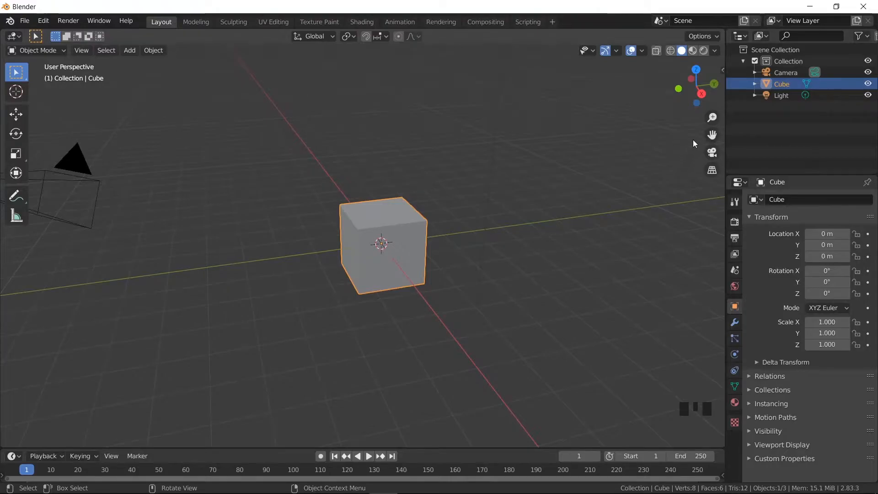
{"action": "left_click_drag", "start_coordinate": [711, 136], "coordinate": [591, 273]}
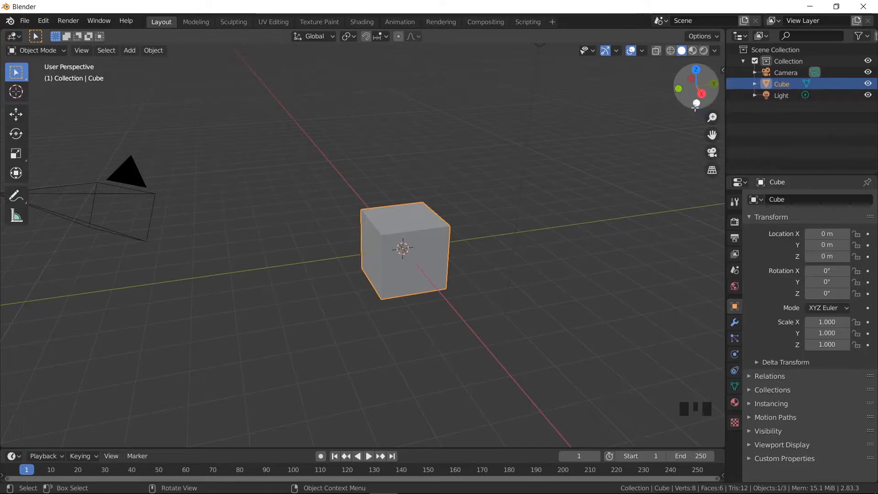
- View the cube along the X, Y and Z axes, and return to an orbited perspective view
{"action": "left_click", "coordinate": [702, 93]}
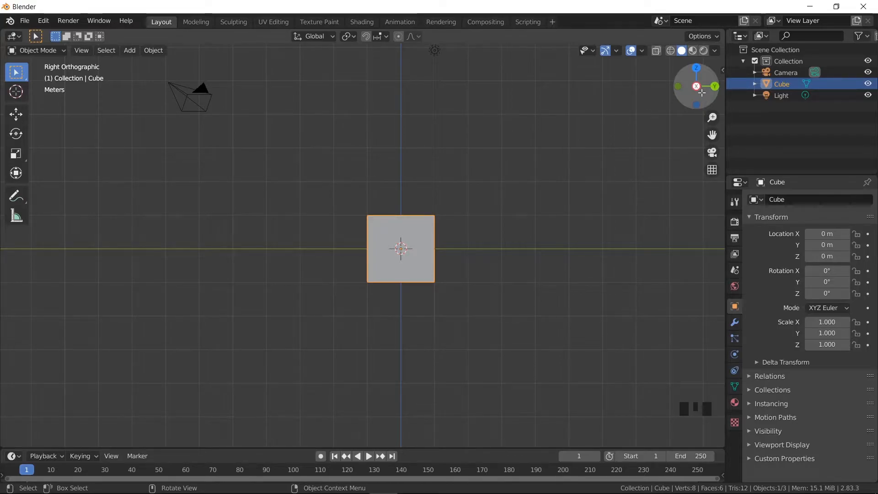
{"action": "left_click", "coordinate": [715, 86]}
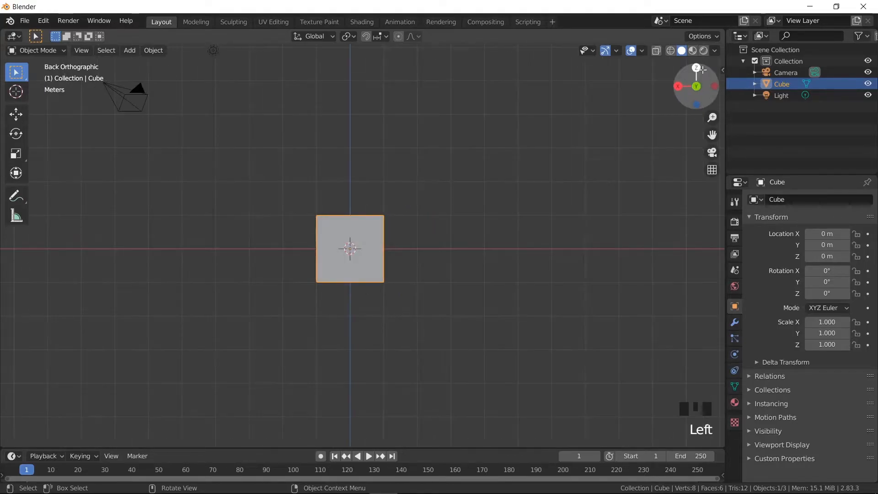
{"action": "left_click", "coordinate": [697, 68]}
{"action": "middle_click_drag", "start_coordinate": [480, 255], "coordinate": [424, 177]}
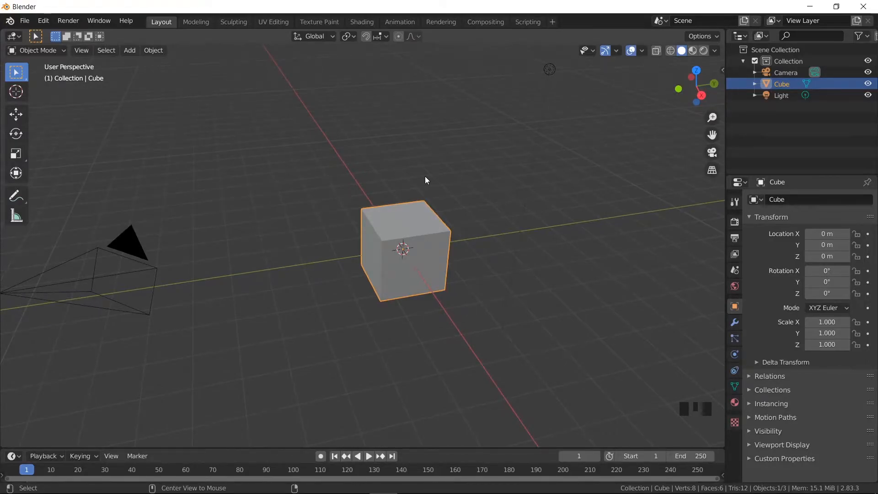
{"action": "middle_click", "coordinate": [426, 177], "text": "alt"}
{"action": "middle_click_drag", "start_coordinate": [425, 177], "coordinate": [324, 189], "text": "alt"}
{"action": "middle_click_drag", "start_coordinate": [386, 211], "coordinate": [317, 237], "text": "alt"}
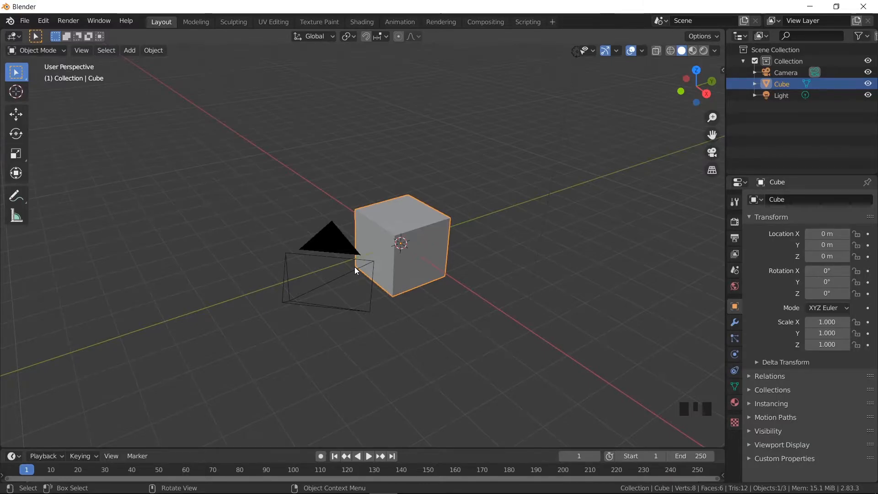
{"action": "middle_click_drag", "start_coordinate": [388, 257], "coordinate": [431, 257]}
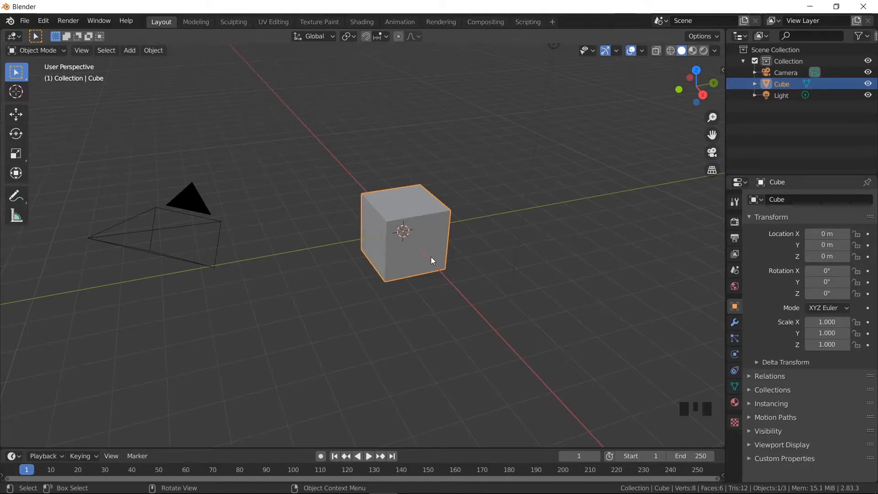
- Frame the selected cube in the viewport and look at it from other angles
{"action": "key", "text": "KP_Decimal"}
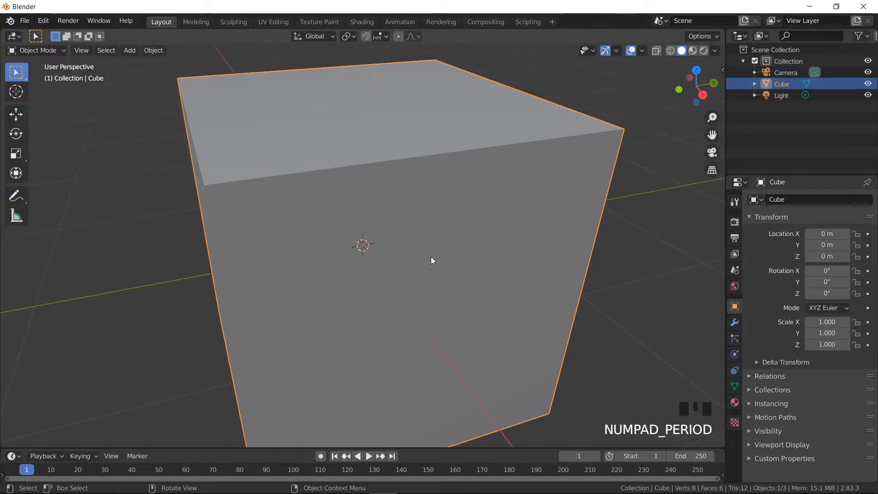
{"action": "scroll", "coordinate": [432, 261], "scroll_direction": "down", "scroll_amount": 3}
{"action": "middle_click_drag", "start_coordinate": [432, 258], "coordinate": [426, 253]}
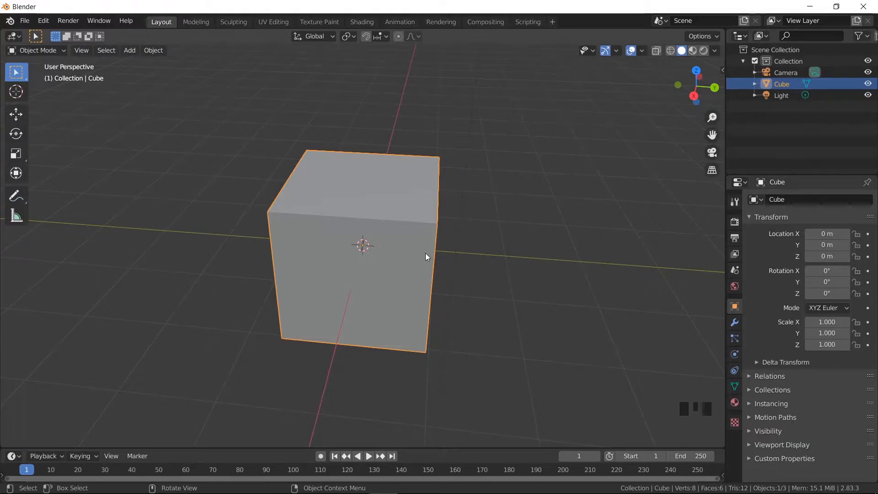
{"action": "middle_click_drag", "start_coordinate": [425, 253], "coordinate": [380, 248]}
{"action": "scroll", "coordinate": [444, 246], "scroll_direction": "down", "scroll_amount": 5}
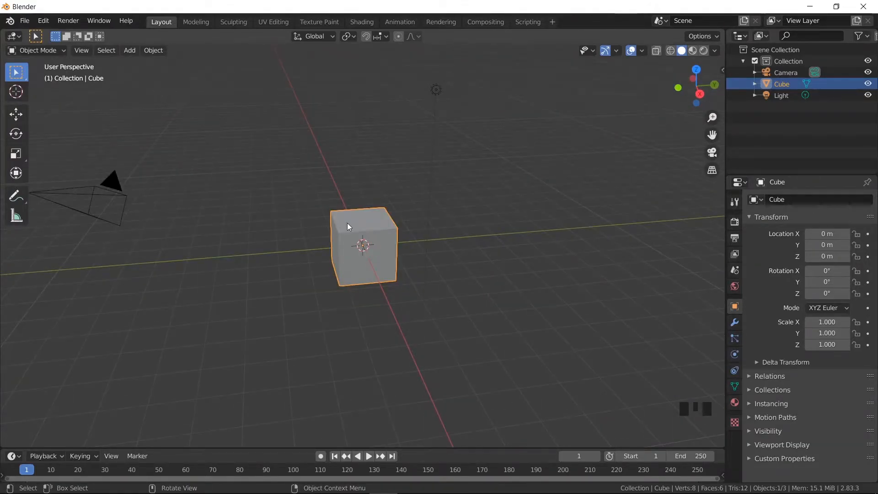
- Apply Frame Selected to the cube again, and Frame All to fit every scene object in view
{"action": "left_click", "coordinate": [84, 50]}
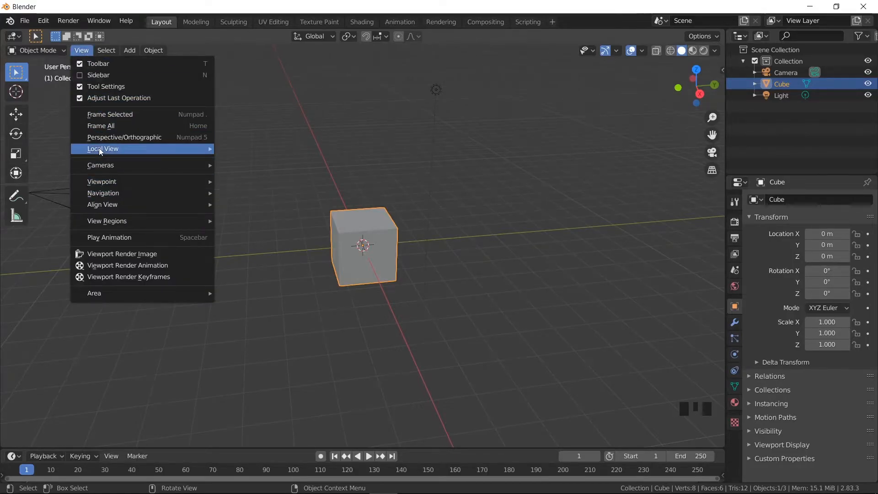
{"action": "left_click", "coordinate": [122, 118]}
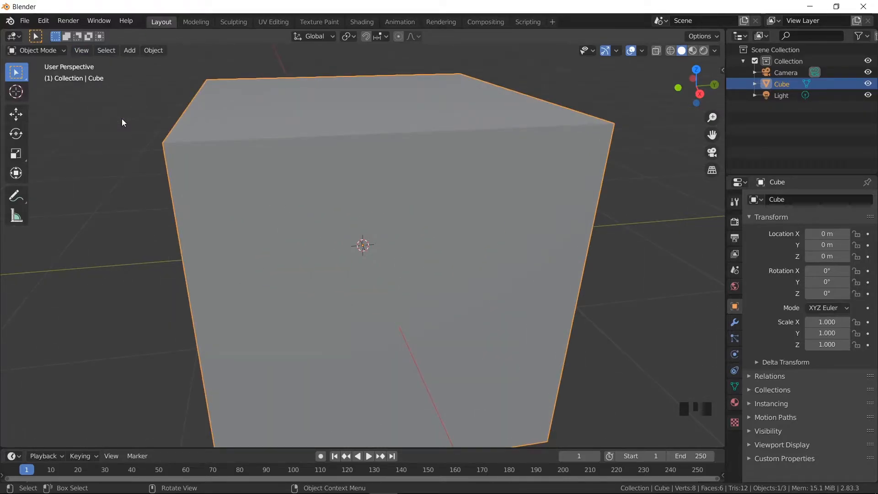
{"action": "scroll", "coordinate": [138, 156], "scroll_direction": "down", "scroll_amount": 5}
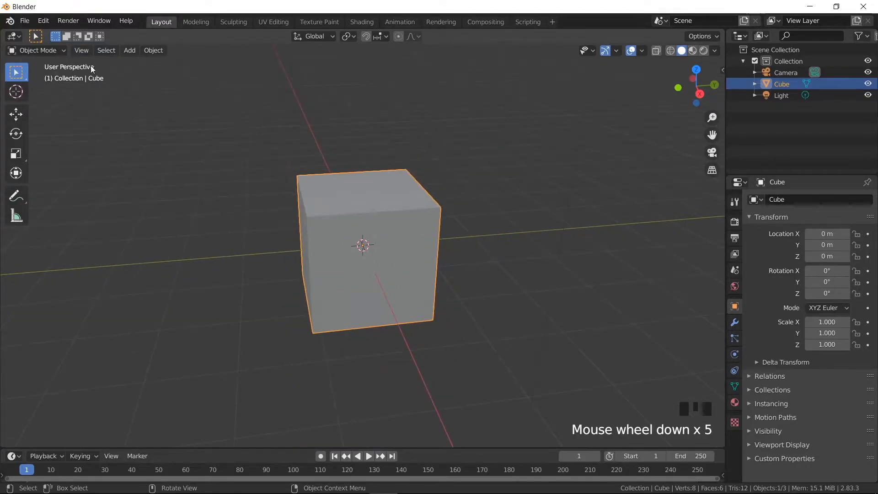
{"action": "left_click", "coordinate": [86, 50]}
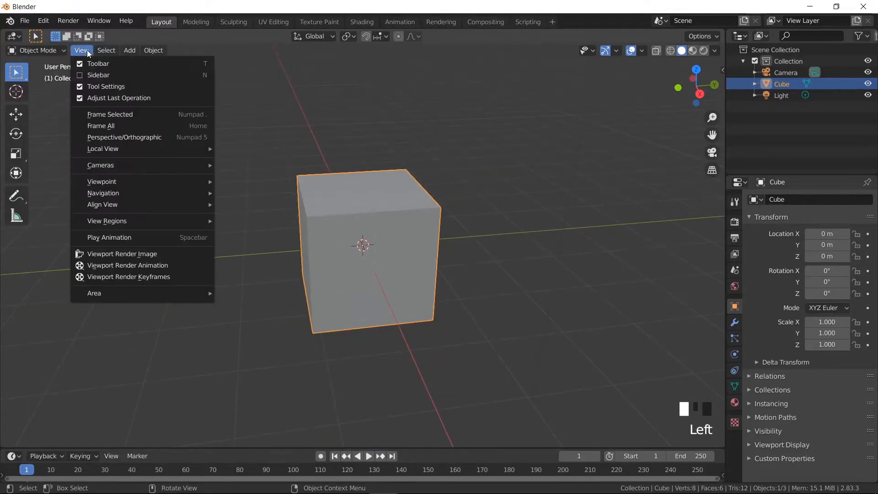
{"action": "left_click", "coordinate": [122, 124]}
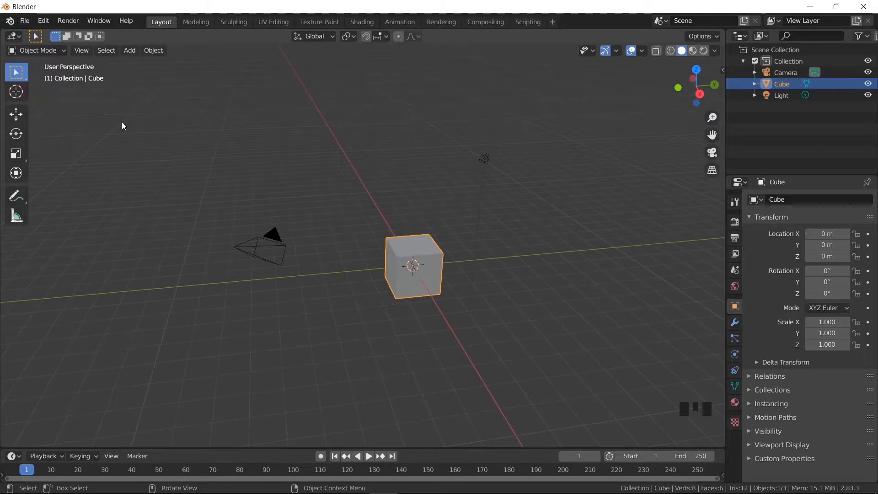
- Duplicate the cube to about X -5.67 m, Y -15.35 m, Z 5.72 m, and delete the copy
{"action": "key", "text": "shift+d"}
{"action": "left_click", "coordinate": [84, 175]}
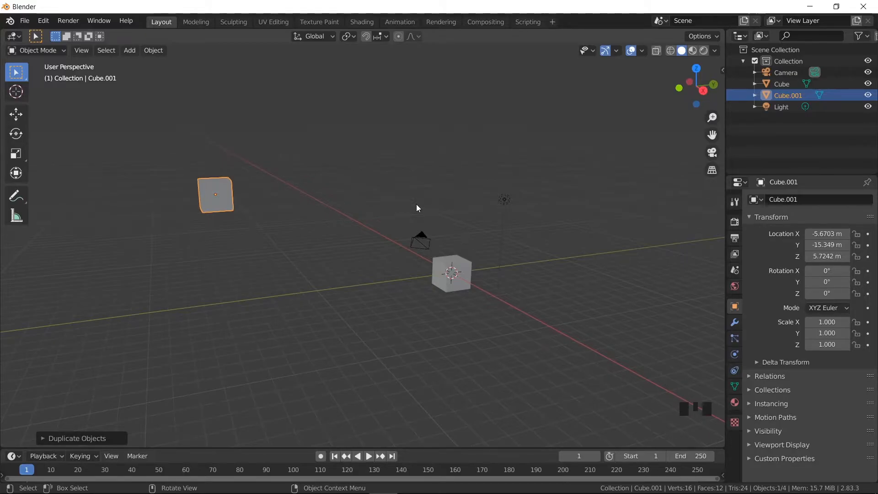
{"action": "key", "text": "x"}
{"action": "left_click", "coordinate": [414, 235]}
{"action": "middle_click_drag", "start_coordinate": [462, 260], "coordinate": [361, 227], "text": "shift"}
{"action": "scroll", "coordinate": [375, 277], "scroll_direction": "up", "scroll_amount": 4}
{"action": "middle_click_drag", "start_coordinate": [376, 276], "coordinate": [339, 268], "text": "shift"}
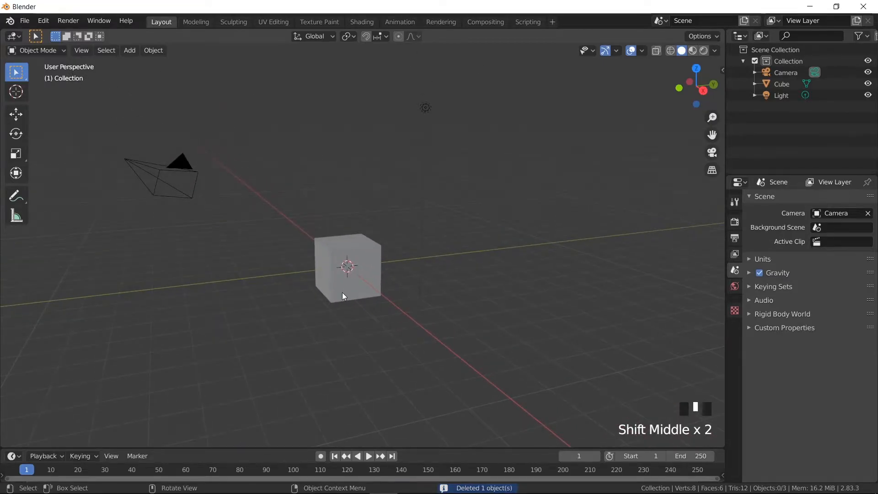
- Select the cube and isolate it in local view to inspect it on its own
{"action": "left_click", "coordinate": [82, 50]}
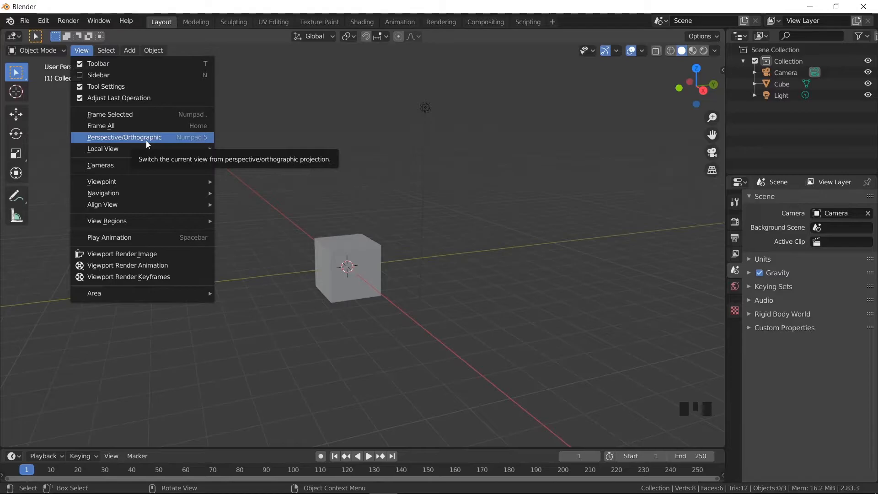
{"action": "mouse_move", "coordinate": [147, 148]}
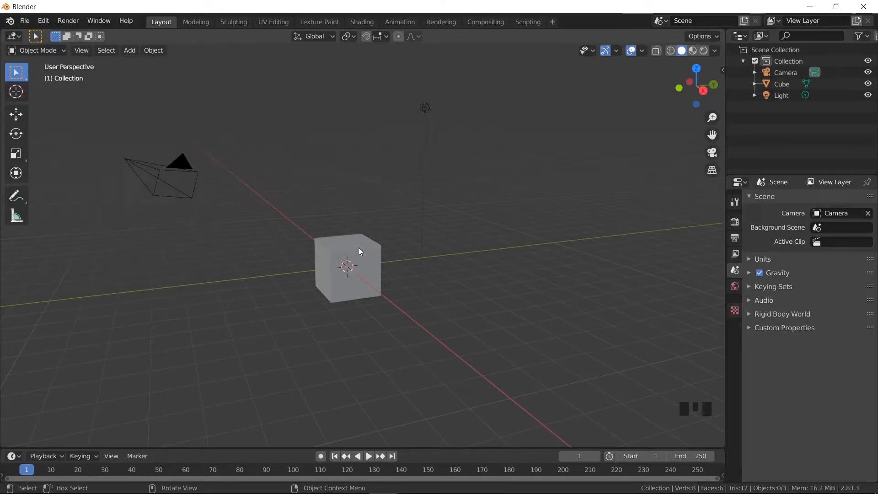
{"action": "left_click", "coordinate": [351, 278]}
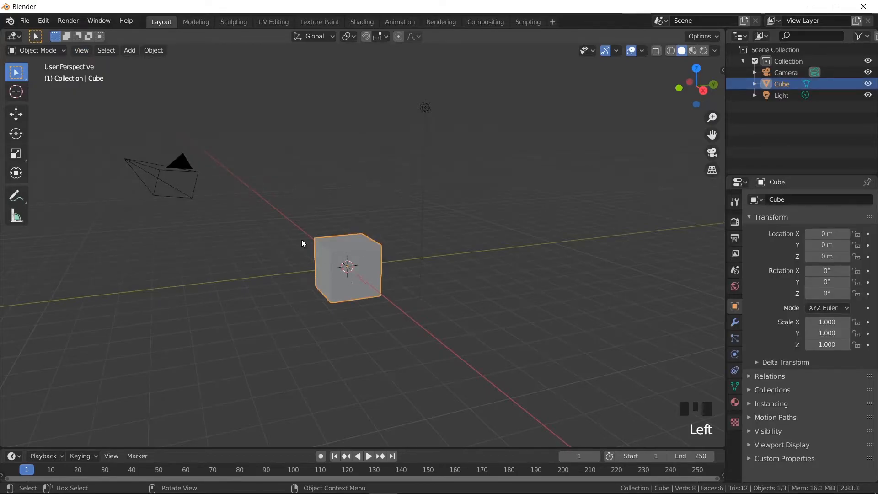
{"action": "left_click", "coordinate": [82, 51]}
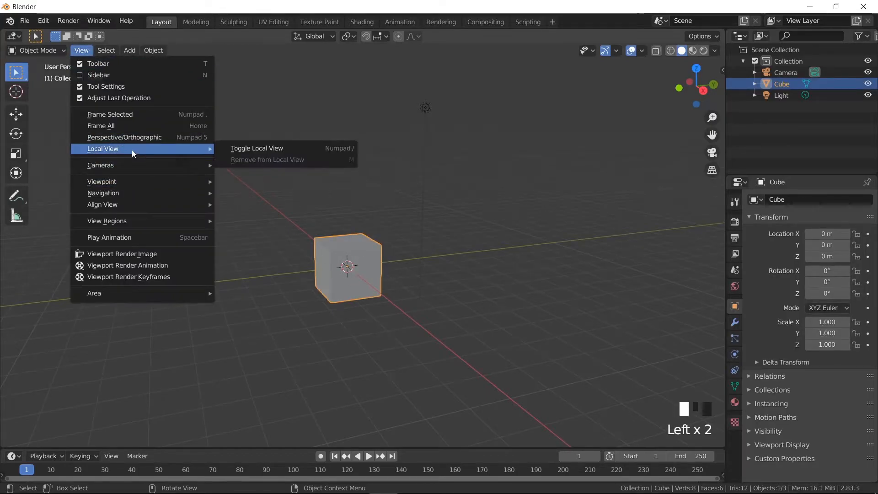
{"action": "left_click", "coordinate": [250, 152]}
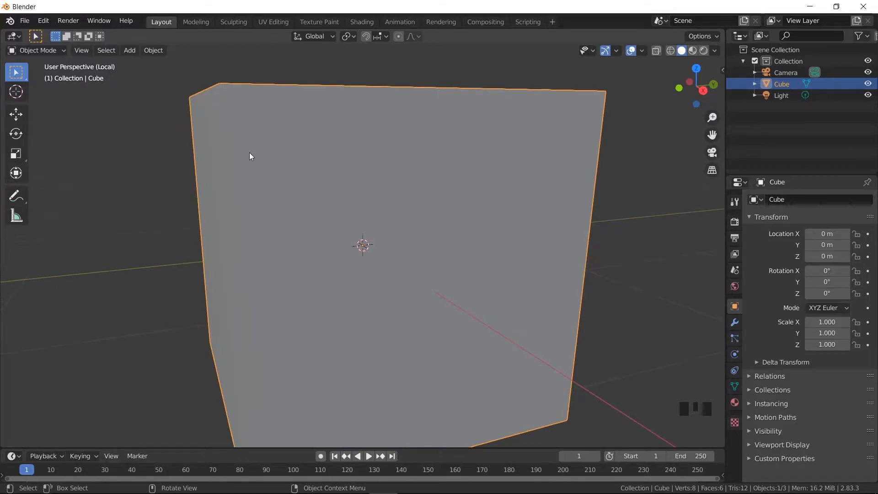
{"action": "scroll", "coordinate": [390, 228], "scroll_direction": "down", "scroll_amount": 7}
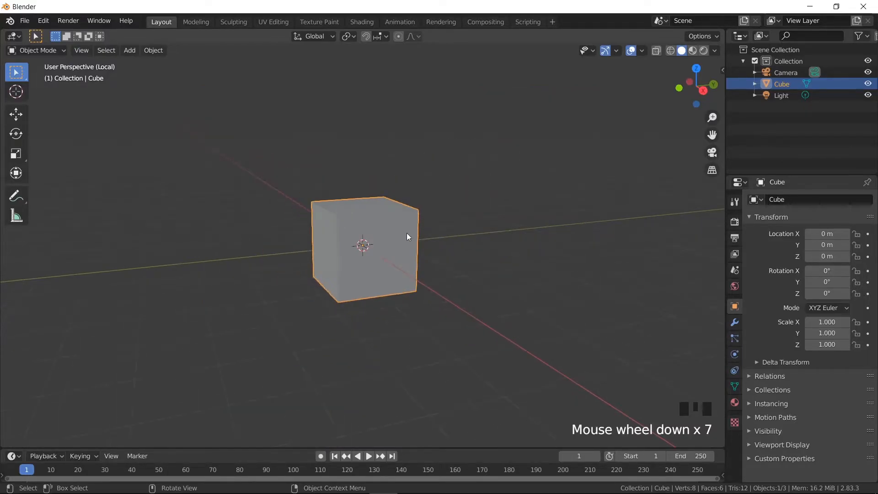
{"action": "scroll", "coordinate": [455, 244], "scroll_direction": "down", "scroll_amount": 3}
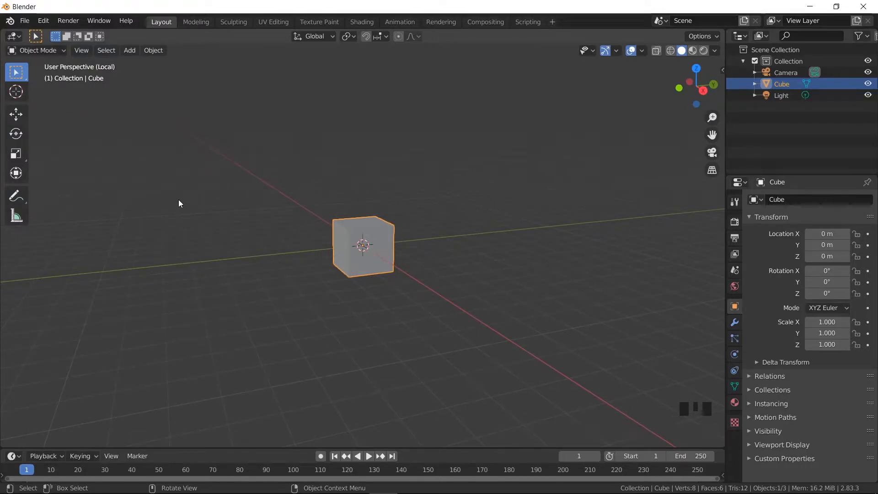
{"action": "middle_click_drag", "start_coordinate": [380, 253], "coordinate": [346, 254]}
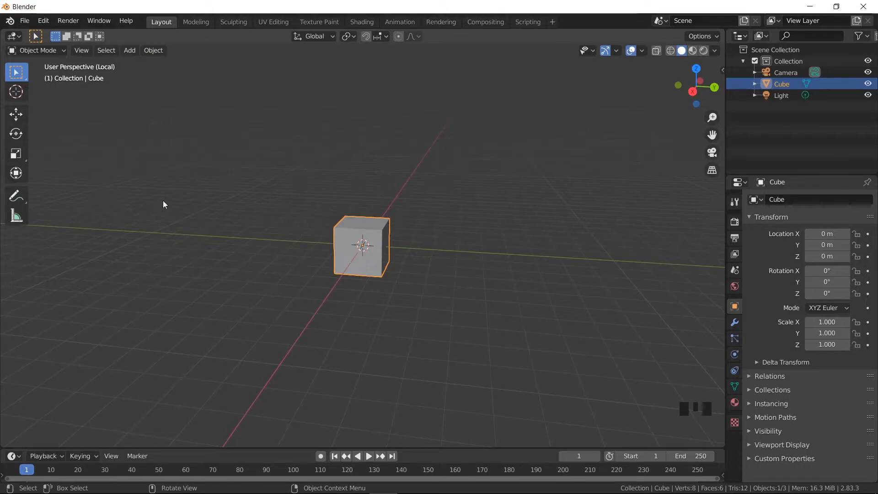
- Exit the cube's local view and return to the full scene
{"action": "left_click", "coordinate": [82, 53]}
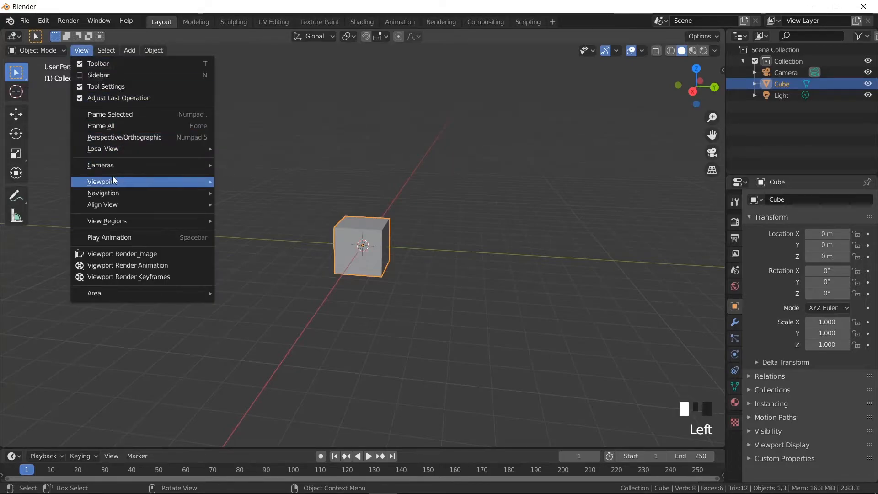
{"action": "mouse_move", "coordinate": [129, 148]}
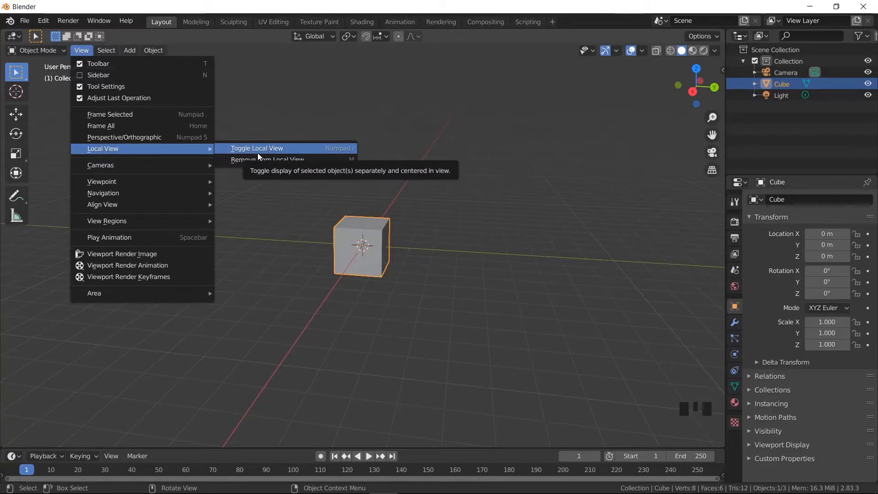
{"action": "left_click", "coordinate": [257, 153]}
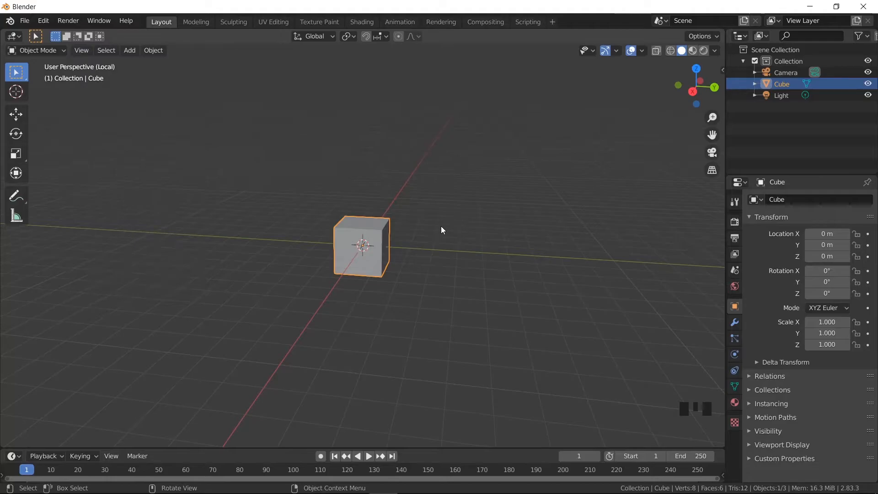
{"action": "key", "text": "KP_Divide"}
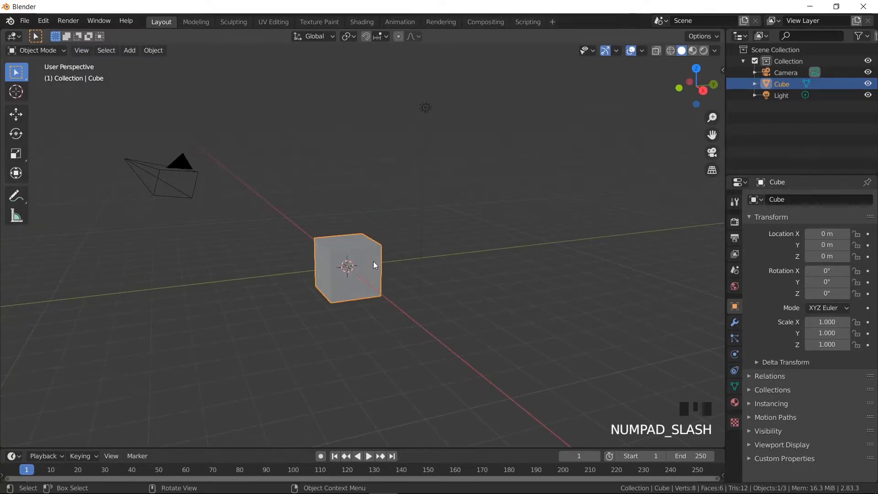
- Add the light to the cube selection, isolate both objects in local view, and clear the selection
{"action": "left_click", "coordinate": [425, 110], "text": "shift"}
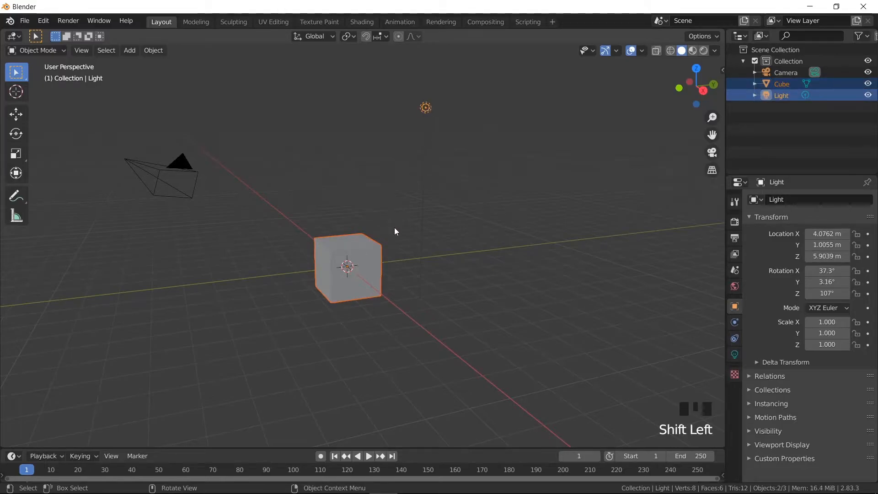
{"action": "key", "text": "KP_Divide"}
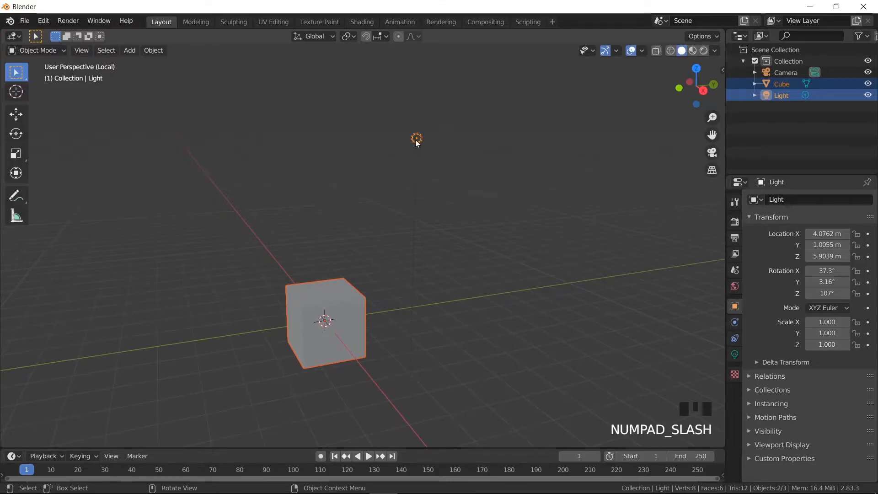
{"action": "left_click", "coordinate": [424, 183]}
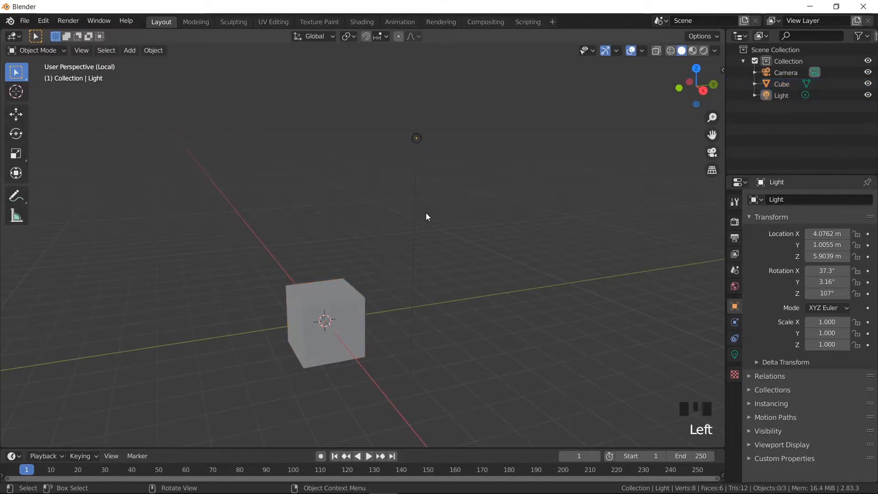
- Remove the light from the local view, select the cube and return to the full scene
{"action": "left_click", "coordinate": [416, 138]}
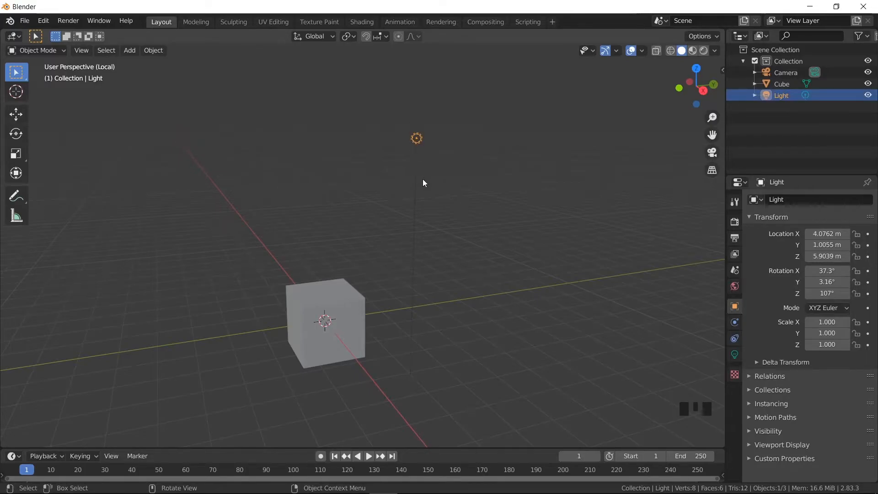
{"action": "key", "text": "m"}
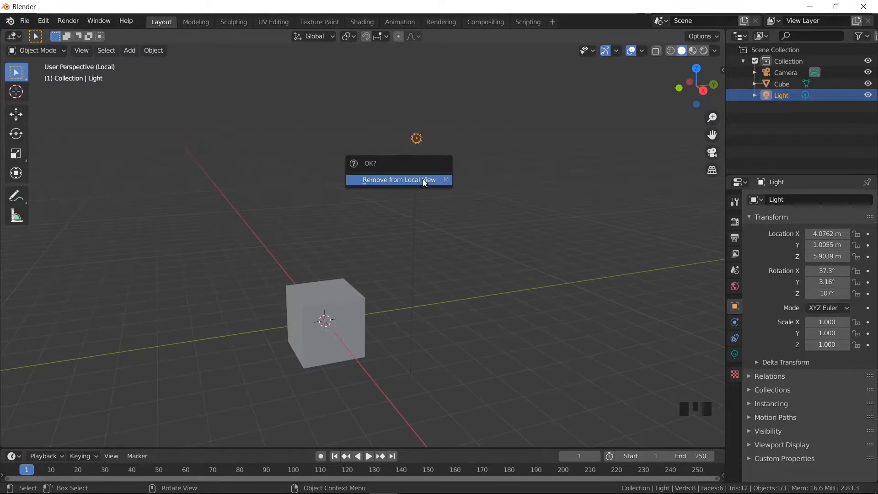
{"action": "left_click", "coordinate": [423, 179]}
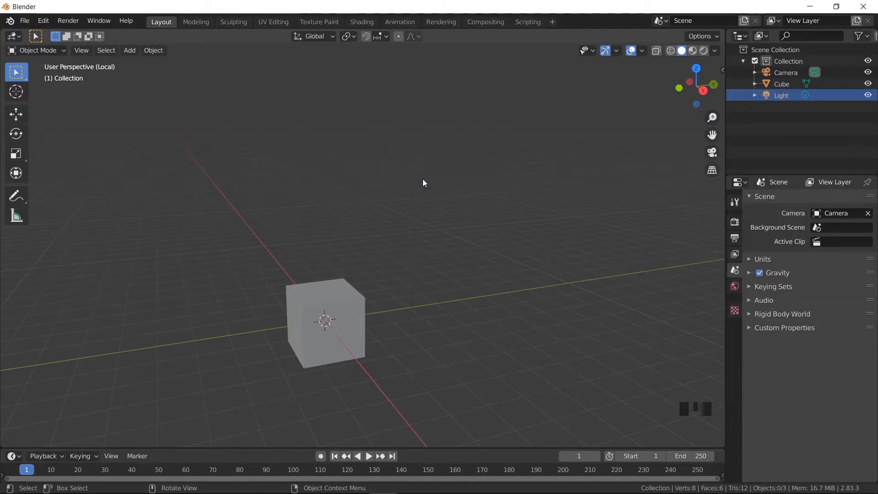
{"action": "left_click", "coordinate": [326, 303]}
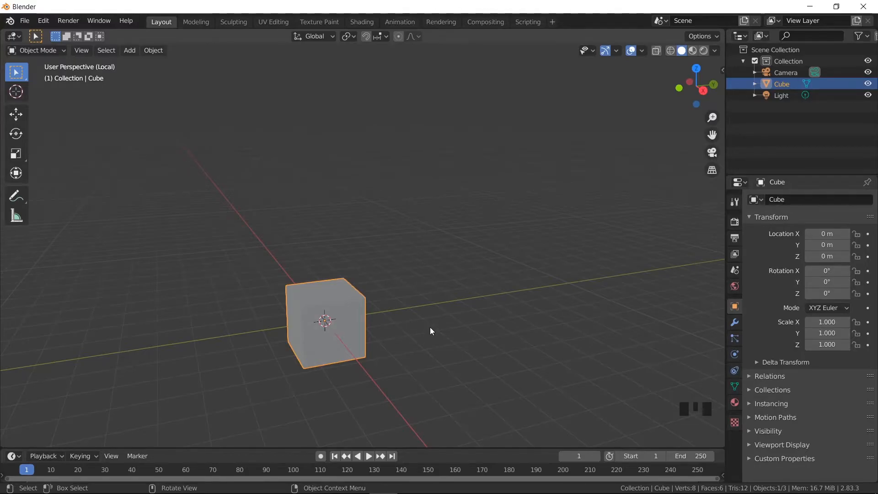
{"action": "key", "text": "KP_Divide"}
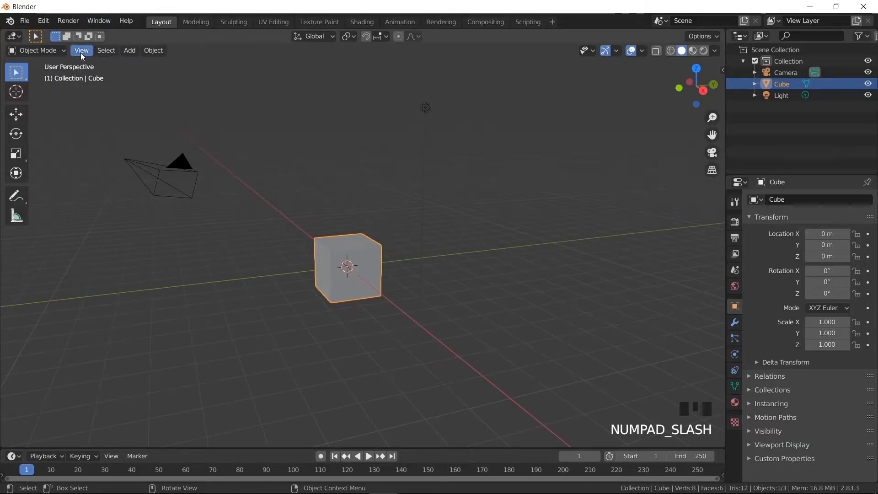
- Switch the viewport to the Top viewpoint and orbit back to an angled perspective of the scene
{"action": "left_click", "coordinate": [81, 52]}
{"action": "mouse_move", "coordinate": [98, 146]}
{"action": "mouse_move", "coordinate": [100, 163]}
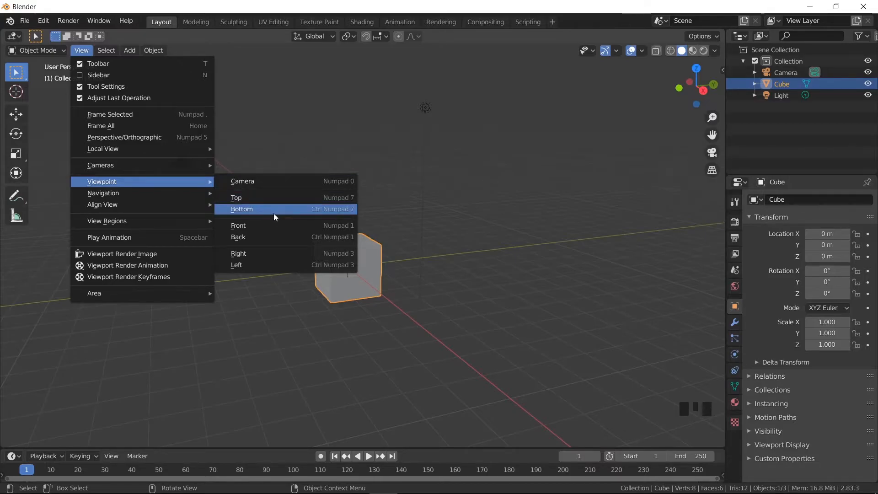
{"action": "left_click", "coordinate": [287, 197]}
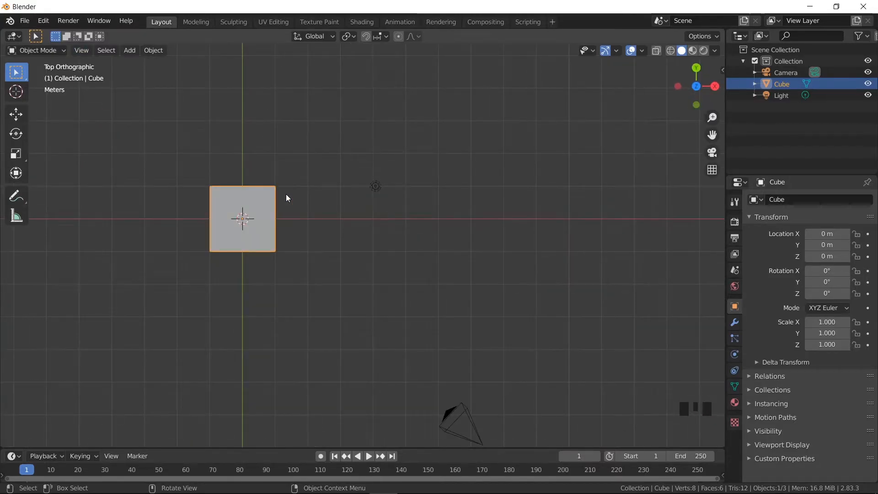
{"action": "middle_click_drag", "start_coordinate": [286, 194], "coordinate": [298, 177]}
- Flip the view to the opposite side of the scene and back again
{"action": "left_click", "coordinate": [80, 50]}
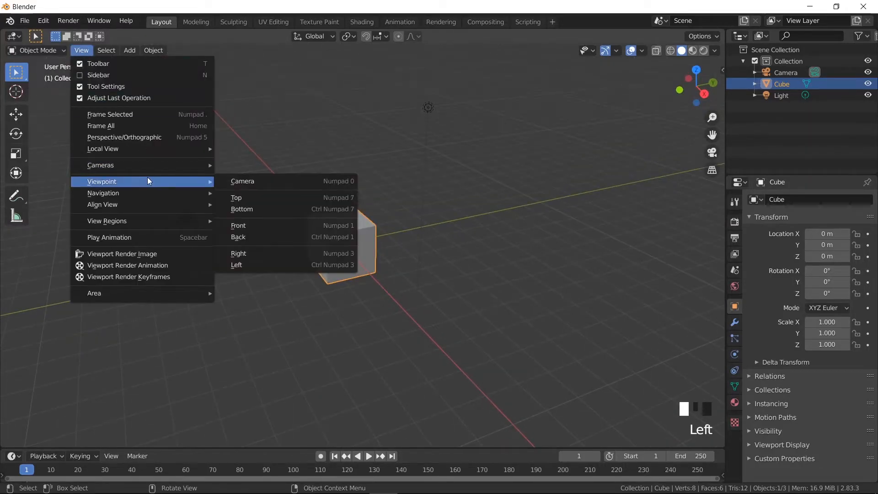
{"action": "mouse_move", "coordinate": [170, 177]}
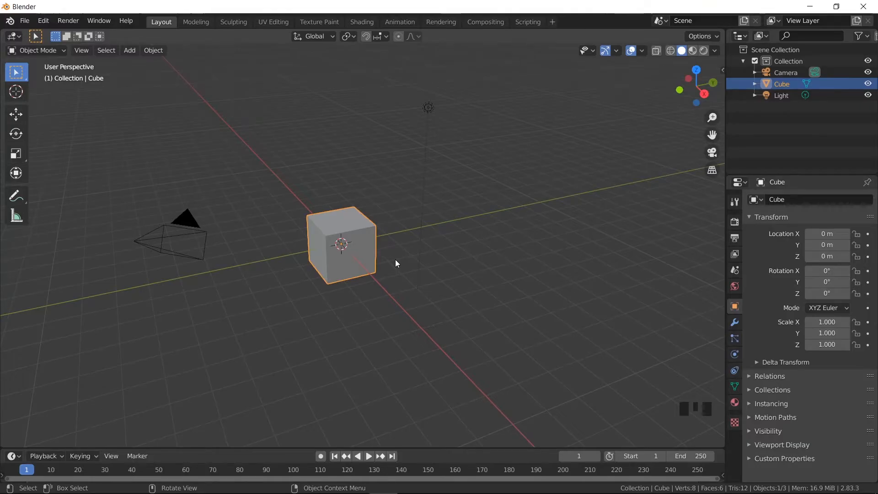
{"action": "key", "text": "KP_9"}
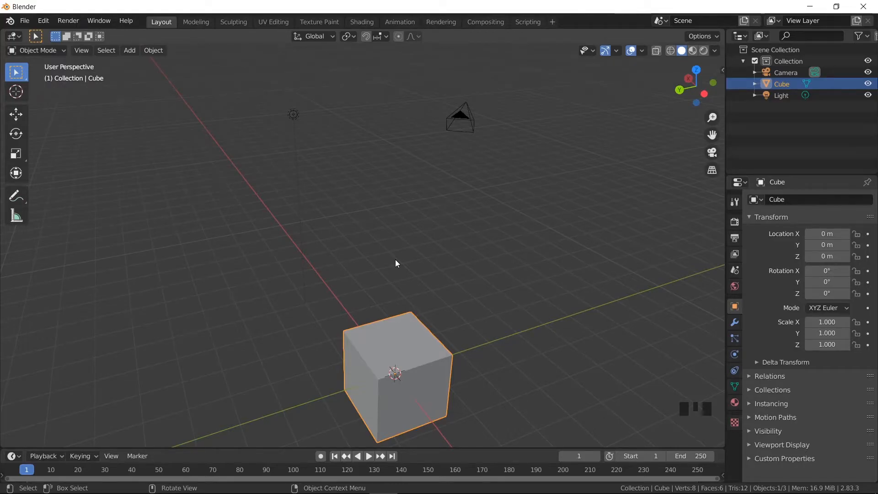
{"action": "key", "text": "KP_9"}
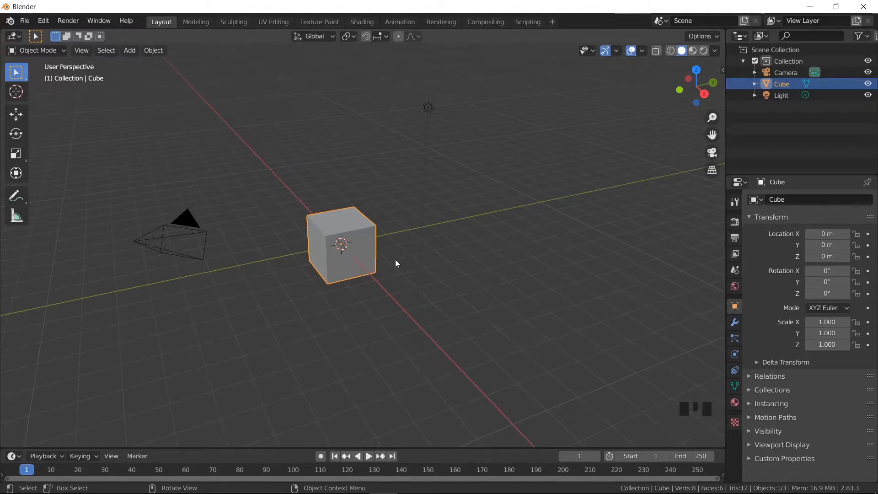
{"action": "middle_click_drag", "start_coordinate": [393, 278], "coordinate": [439, 262], "text": "shift"}
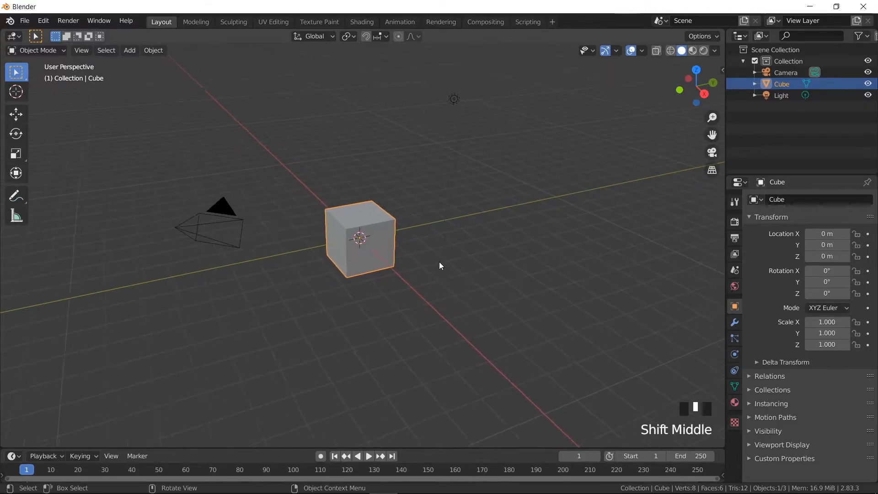
- Orbit the view horizontally around the scene in fixed increments, first to the left and back to the right
{"action": "left_click", "coordinate": [91, 50]}
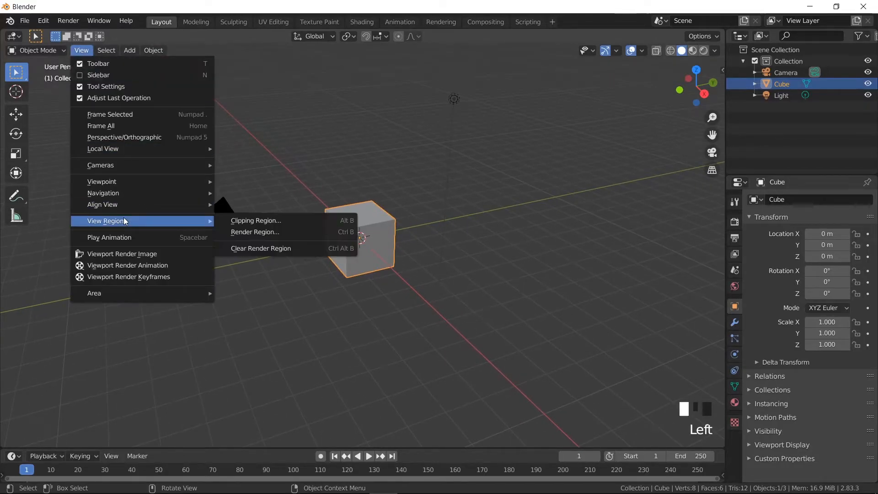
{"action": "mouse_move", "coordinate": [154, 198]}
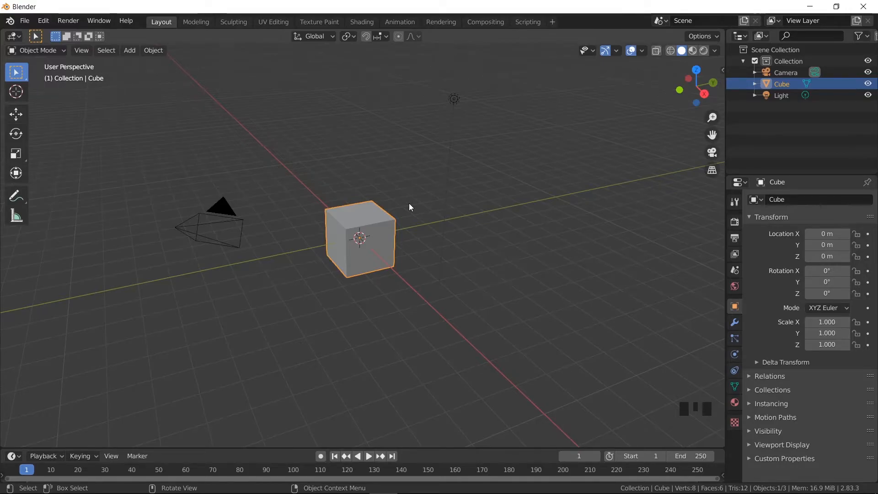
{"action": "key", "text": "KP_4"}
{"action": "key", "text": "KP_4"}
{"action": "key", "text": "KP_4"}
{"action": "key", "text": "KP_4"}
{"action": "key", "text": "KP_4"}
{"action": "key", "text": "KP_4"}
{"action": "key", "text": "KP_4"}
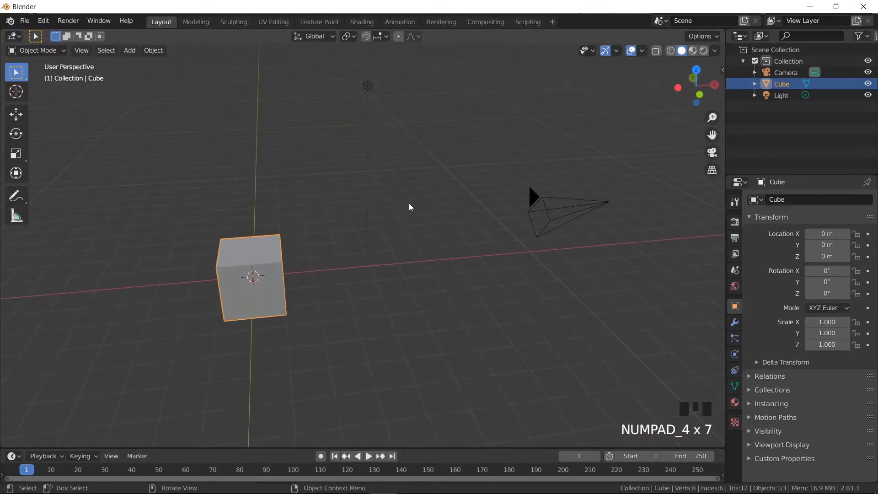
{"action": "key", "text": "KP_6"}
{"action": "key", "text": "KP_6"}
{"action": "key", "text": "KP_6"}
{"action": "key", "text": "KP_6"}
{"action": "key", "text": "KP_6"}
{"action": "key", "text": "KP_6"}
{"action": "key", "text": "KP_6"}
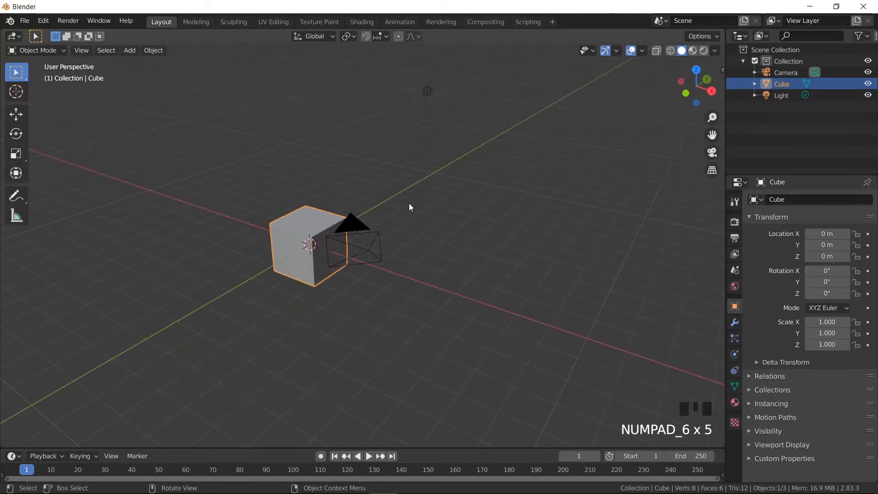
- Orbit the view vertically in fixed increments, upward and back downward
{"action": "key", "text": "KP_8"}
{"action": "key", "text": "KP_8"}
{"action": "key", "text": "KP_8"}
{"action": "key", "text": "KP_2"}
{"action": "key", "text": "KP_2"}
{"action": "key", "text": "KP_2"}
{"action": "key", "text": "KP_2"}
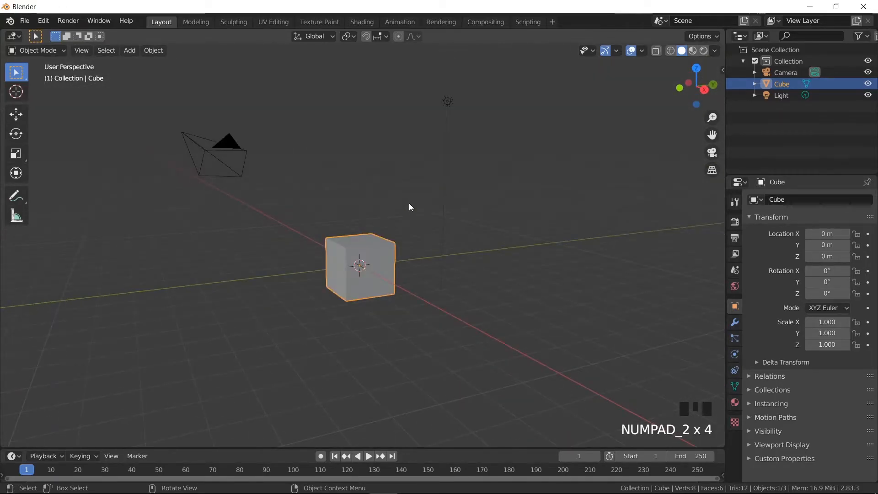
- Toggle the viewport to orthographic projection and back to perspective
{"action": "key", "text": "KP_5"}
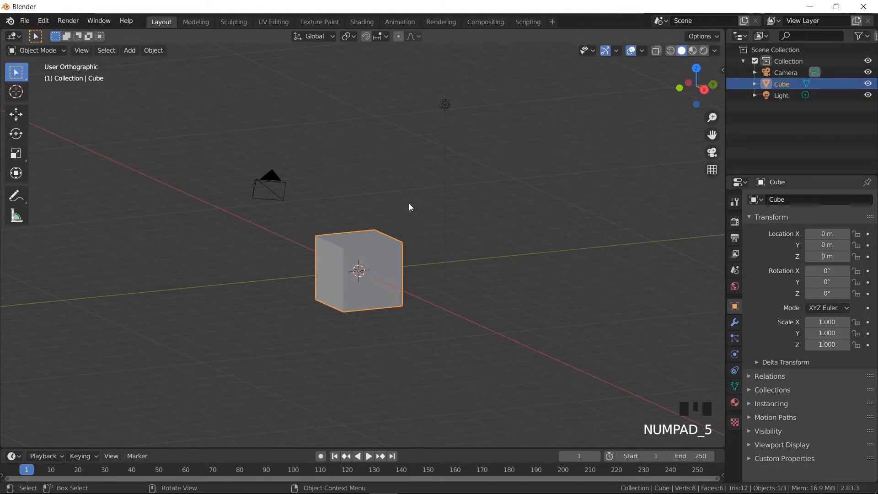
{"action": "key", "text": "KP_5"}
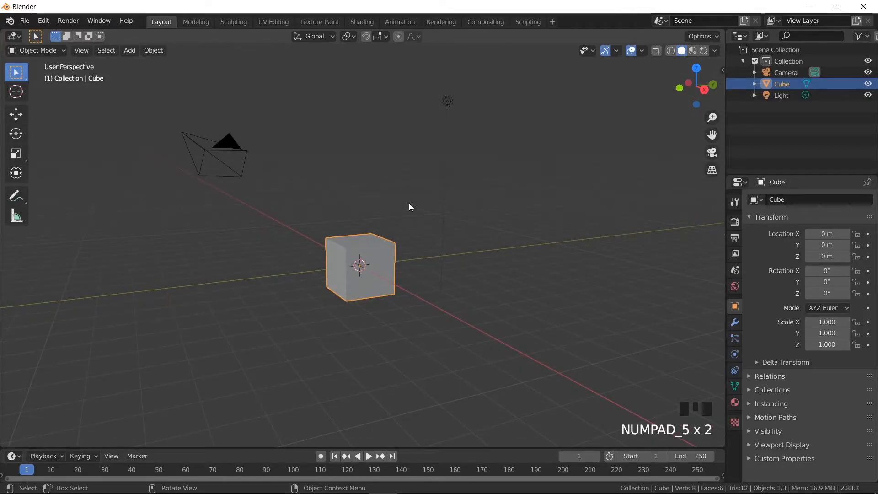
{"action": "left_click", "coordinate": [85, 50]}
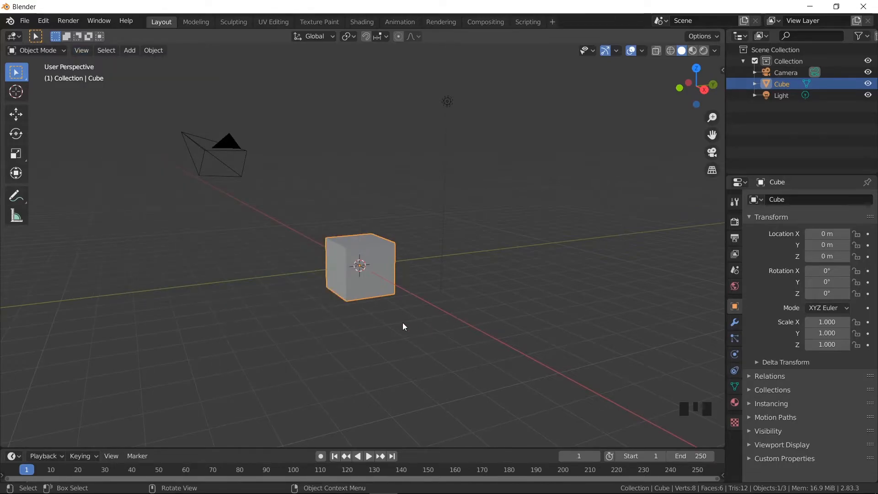
- Zoom the view out and back in toward the cube in fixed increments
{"action": "key", "text": "KP_Subtract"}
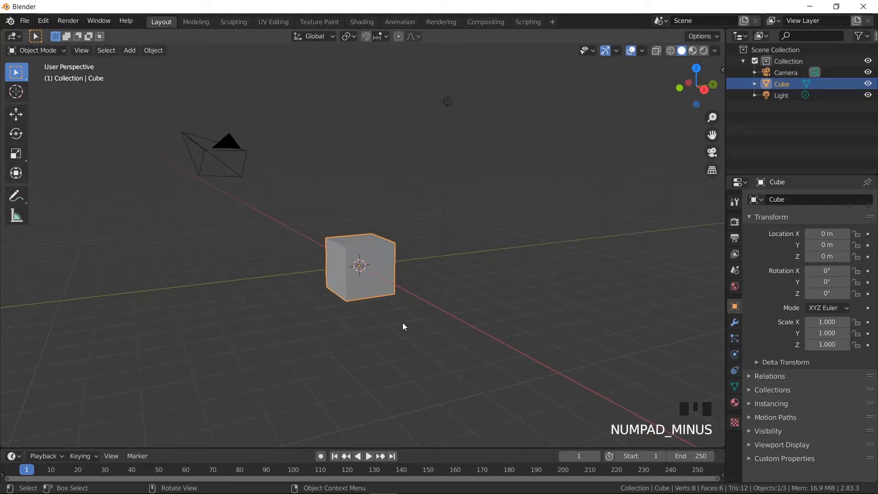
{"action": "key", "text": "KP_Add"}
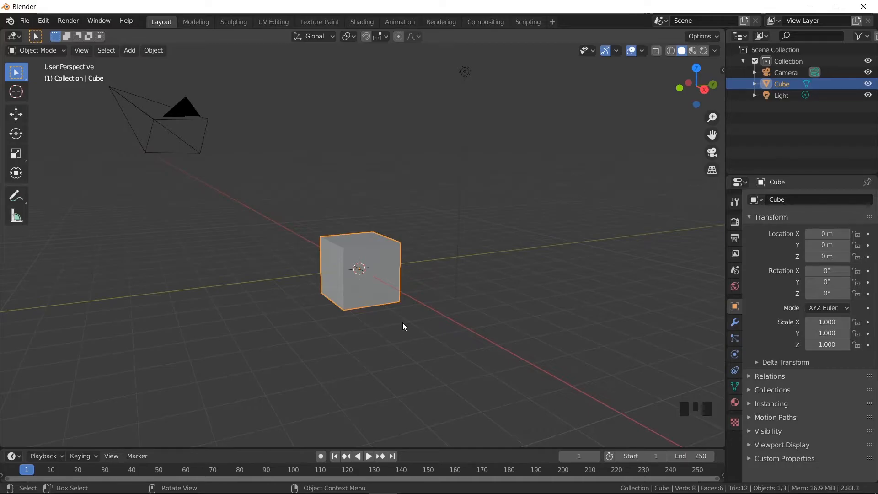
{"action": "key", "text": "KP_Add"}
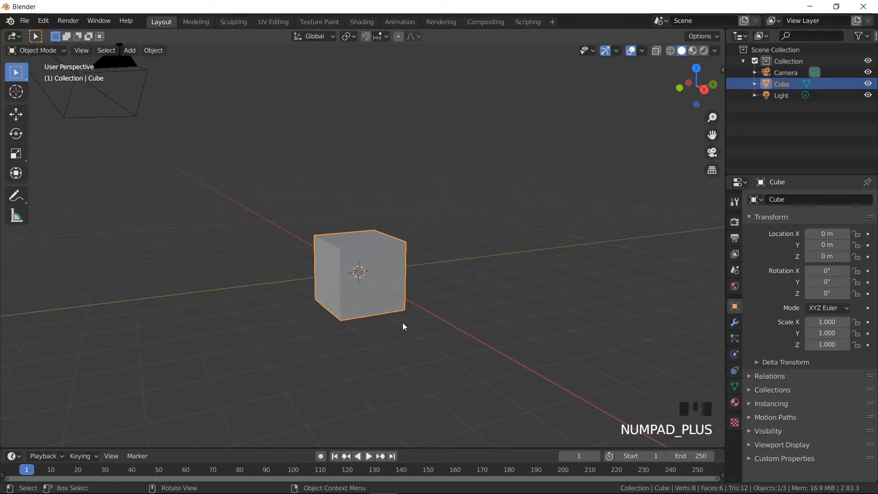
- Align the view to the active cube's top, orbit back to an angled view, and restore perspective projection
{"action": "left_click", "coordinate": [77, 54]}
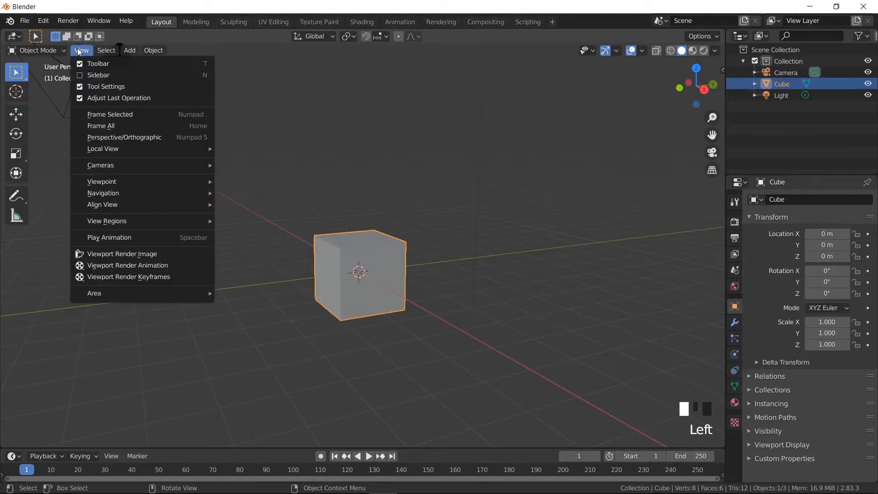
{"action": "mouse_move", "coordinate": [133, 208]}
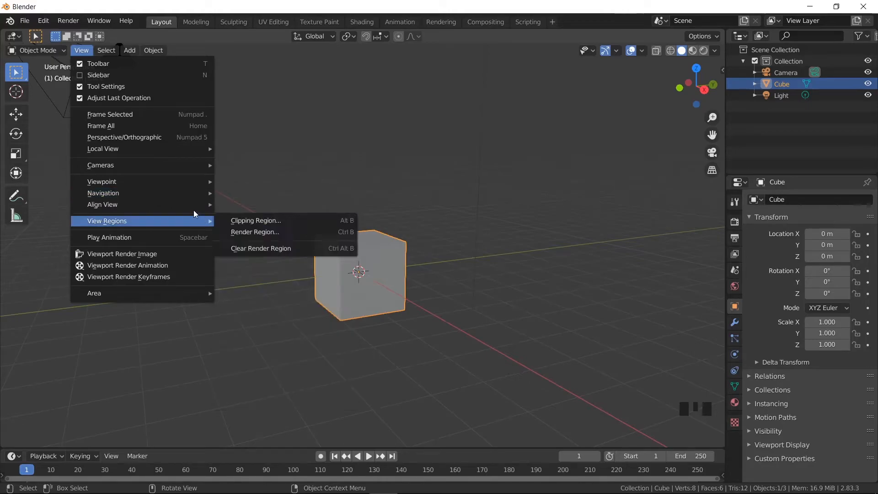
{"action": "mouse_move", "coordinate": [193, 203]}
{"action": "mouse_move", "coordinate": [224, 209]}
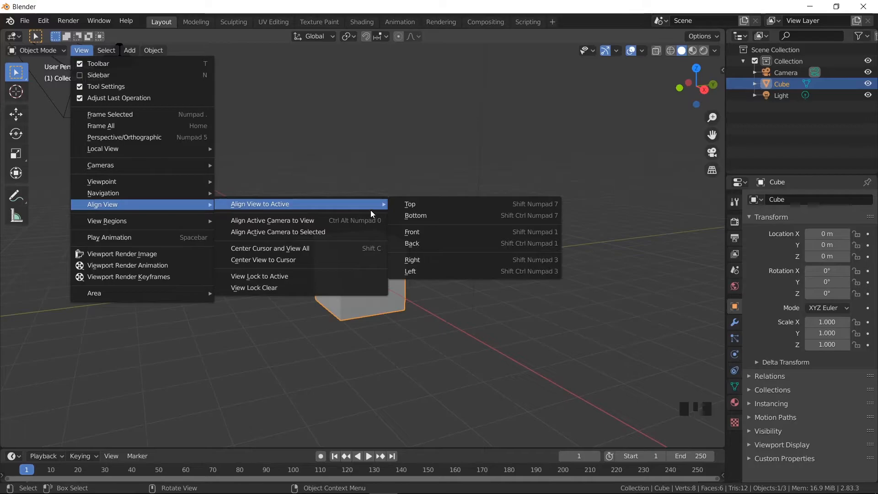
{"action": "left_click", "coordinate": [412, 206]}
{"action": "middle_click_drag", "start_coordinate": [391, 281], "coordinate": [374, 201]}
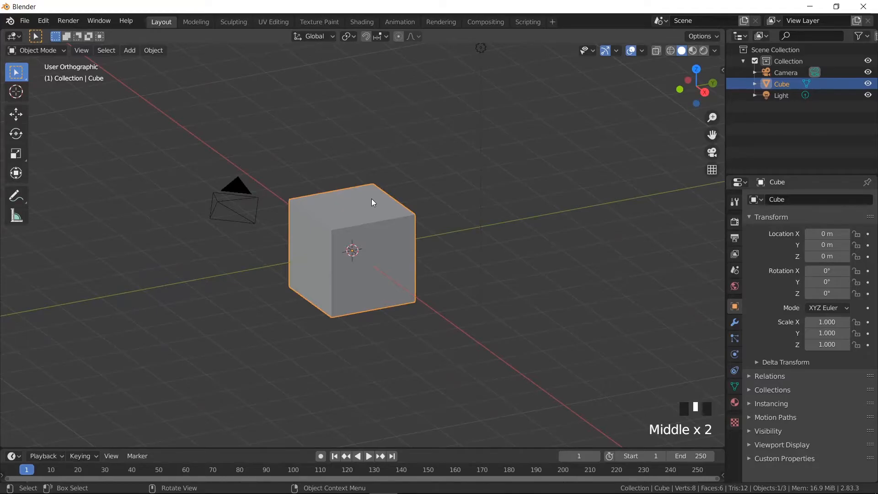
{"action": "key", "text": "KP_5"}
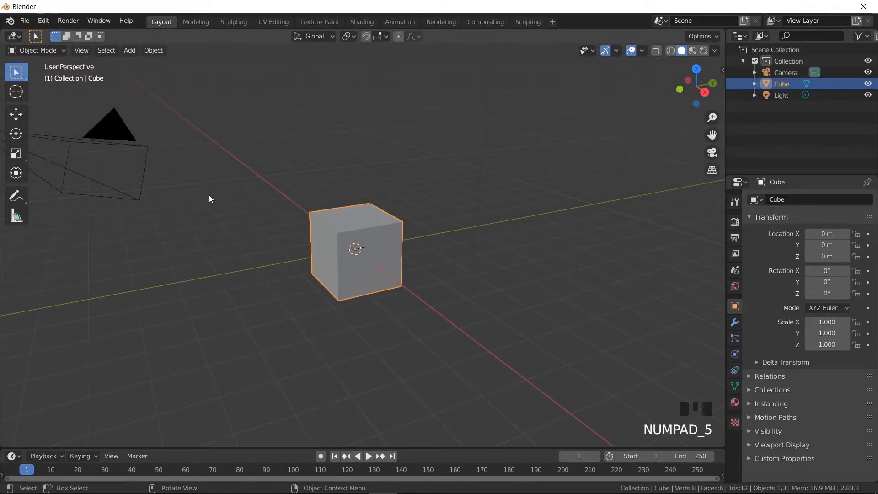
{"action": "left_click", "coordinate": [81, 50]}
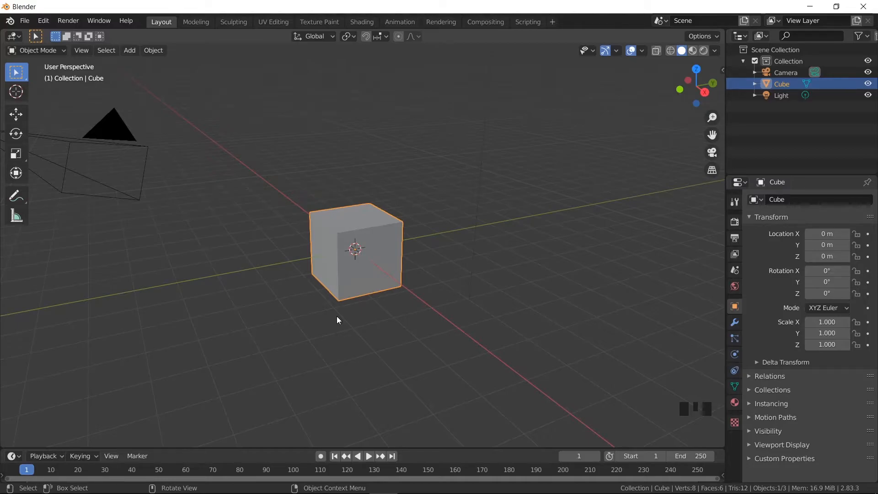
{"action": "key", "text": "shift+a"}
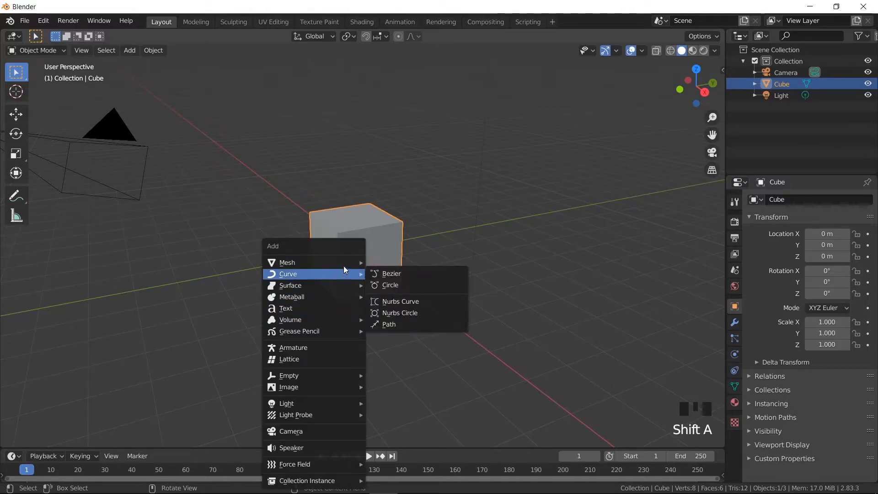
{"action": "left_click", "coordinate": [314, 291]}
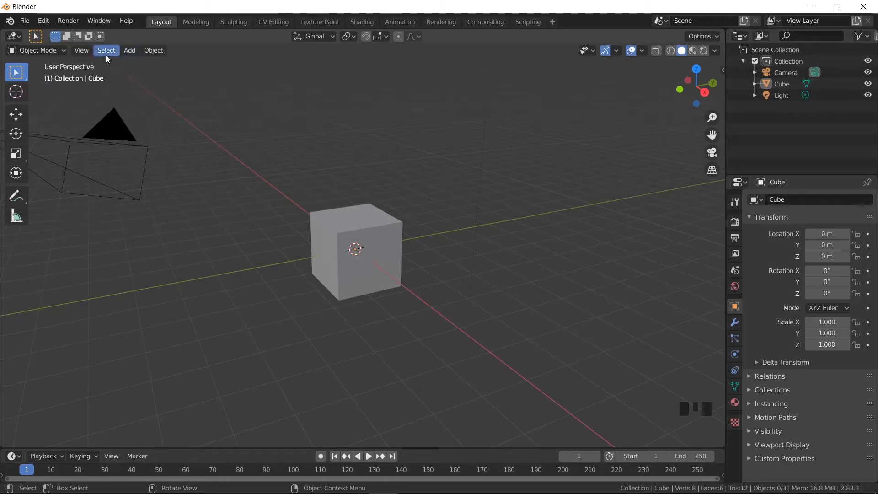
{"action": "left_click", "coordinate": [83, 51]}
- Add a plane mesh and move it -3 m along the Y axis
{"action": "mouse_move", "coordinate": [125, 51]}
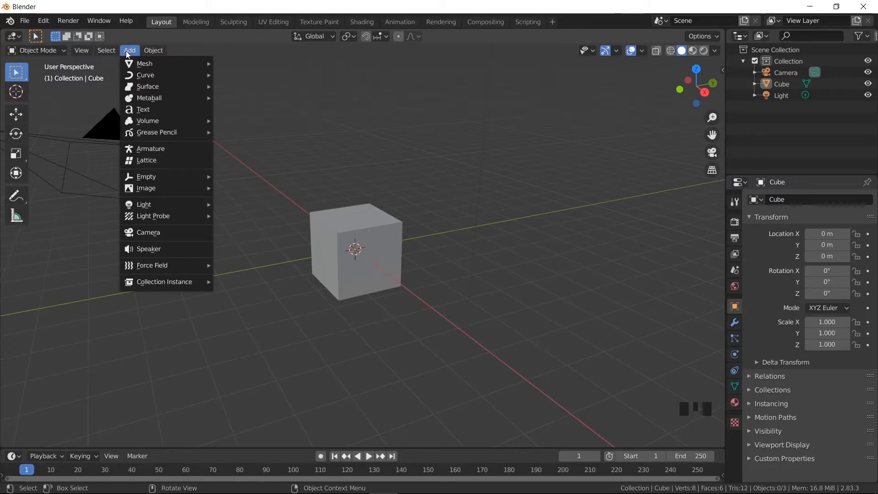
{"action": "mouse_move", "coordinate": [169, 63]}
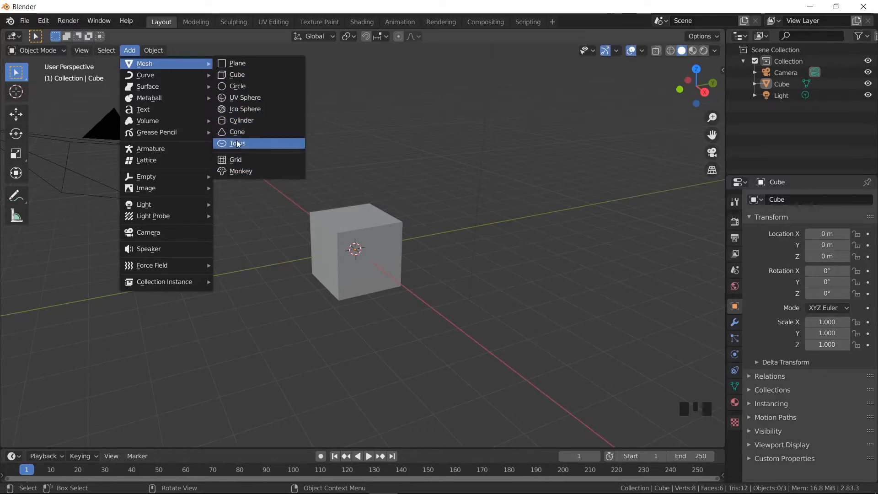
{"action": "left_click", "coordinate": [235, 65]}
{"action": "key", "text": "g"}
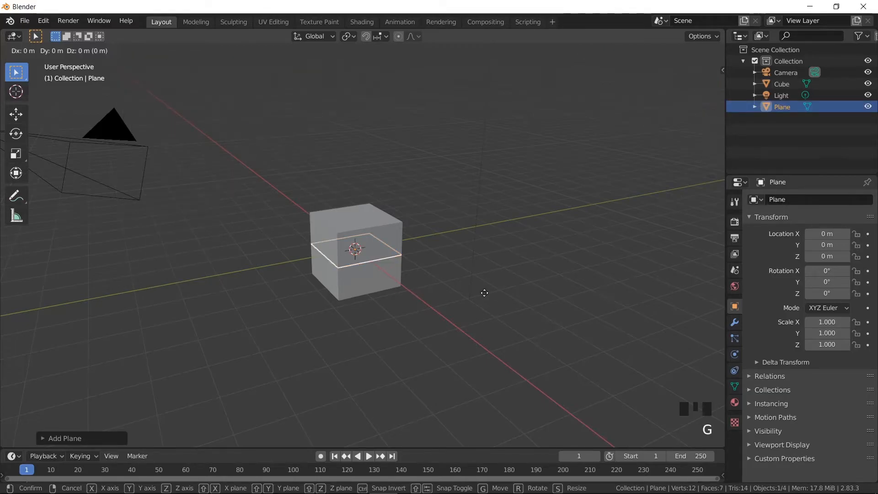
{"action": "key", "text": "y"}
{"action": "left_click", "coordinate": [386, 300]}
{"action": "key", "text": "shift+a"}
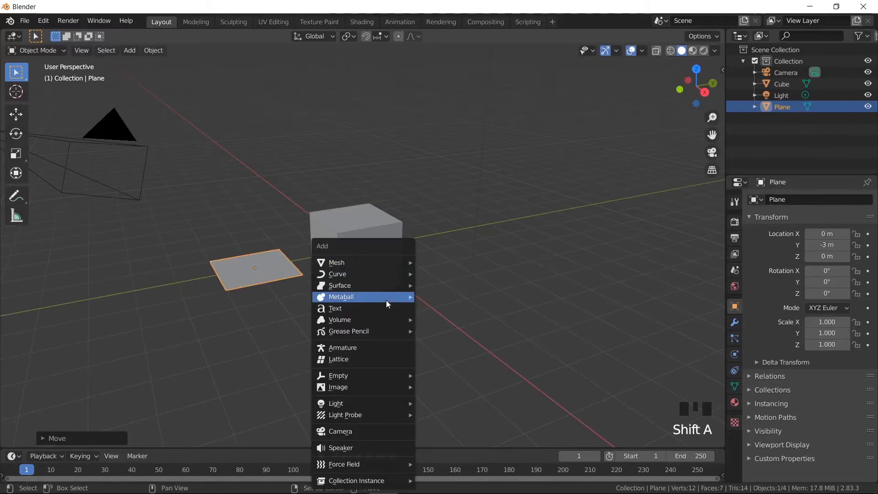
{"action": "mouse_move", "coordinate": [387, 264]}
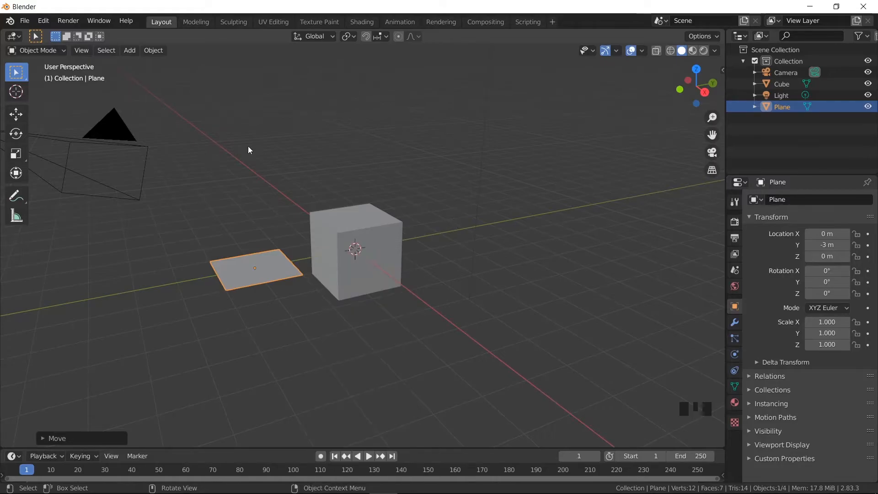
{"action": "left_click", "coordinate": [131, 53]}
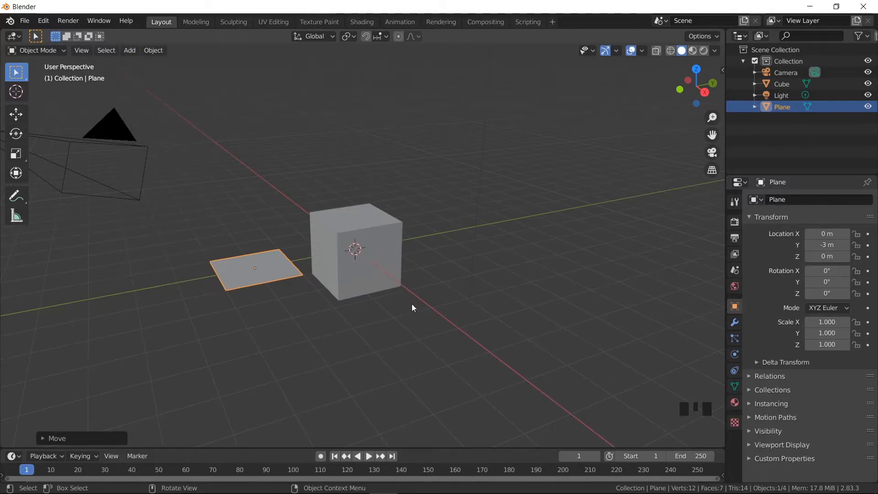
- Add a circle mesh and move it 3 m along the Y axis
{"action": "key", "text": "shift+a"}
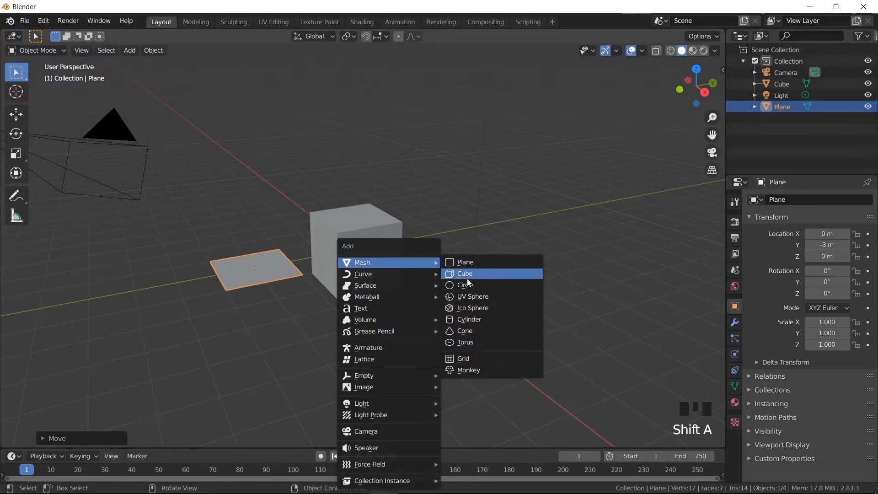
{"action": "left_click", "coordinate": [466, 284]}
{"action": "type", "text": "gy3"}
{"action": "key", "text": "Return"}
- Add a UV sphere and move it 6 m along the Y axis
{"action": "key", "text": "shift+a"}
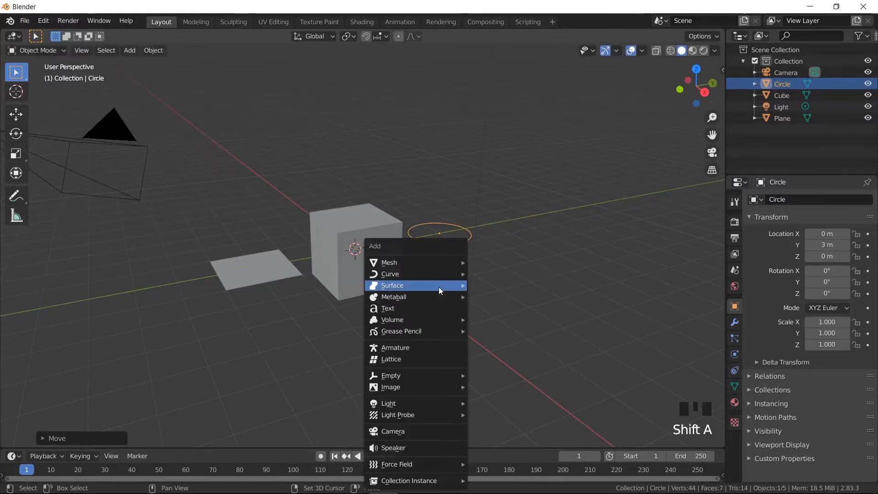
{"action": "mouse_move", "coordinate": [444, 261]}
{"action": "left_click", "coordinate": [505, 301]}
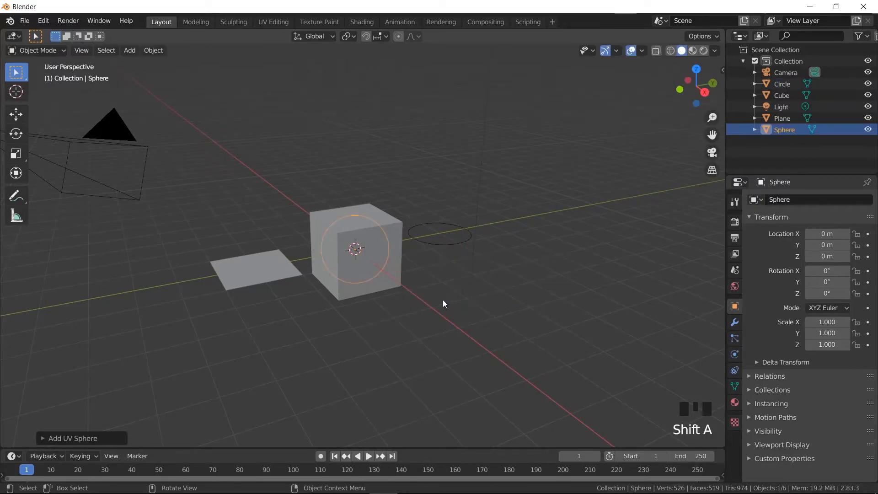
{"action": "type", "text": "gy"}
{"action": "type", "text": "6"}
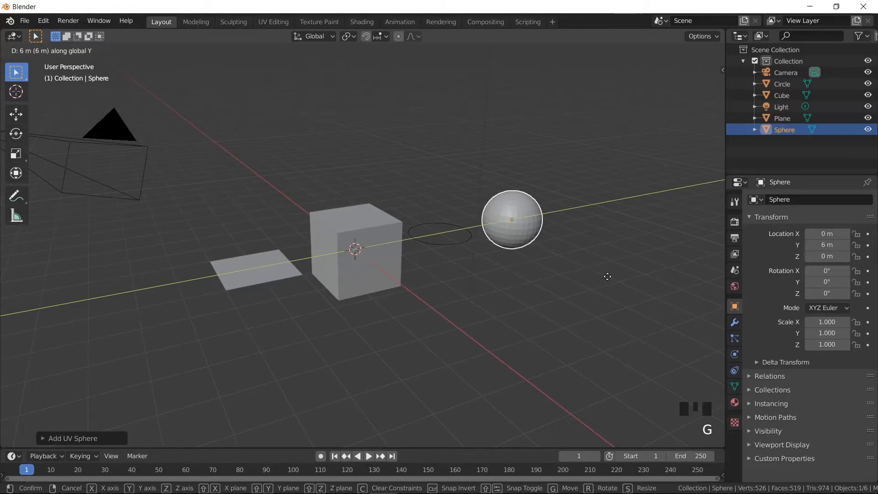
{"action": "key", "text": "Return"}
- Add an ico sphere and move it -6 m along the Y axis
{"action": "key", "text": "shift+a"}
{"action": "mouse_move", "coordinate": [529, 261]}
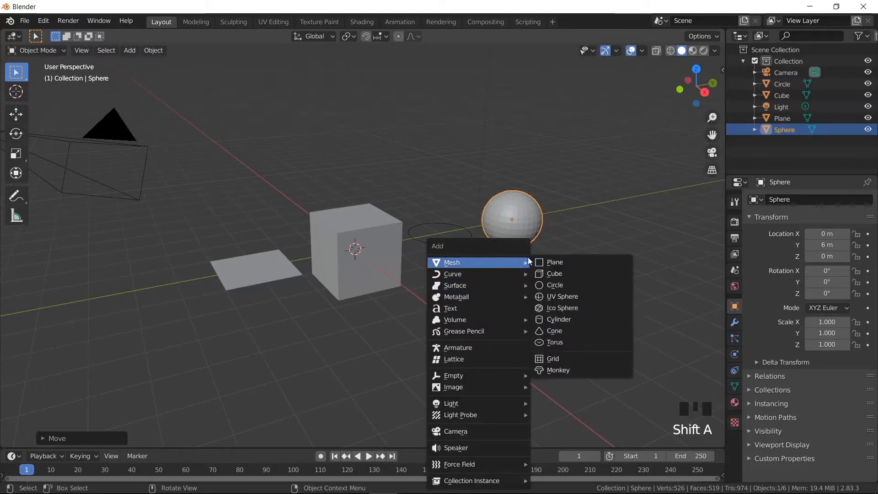
{"action": "left_click", "coordinate": [556, 308]}
{"action": "type", "text": "gy"}
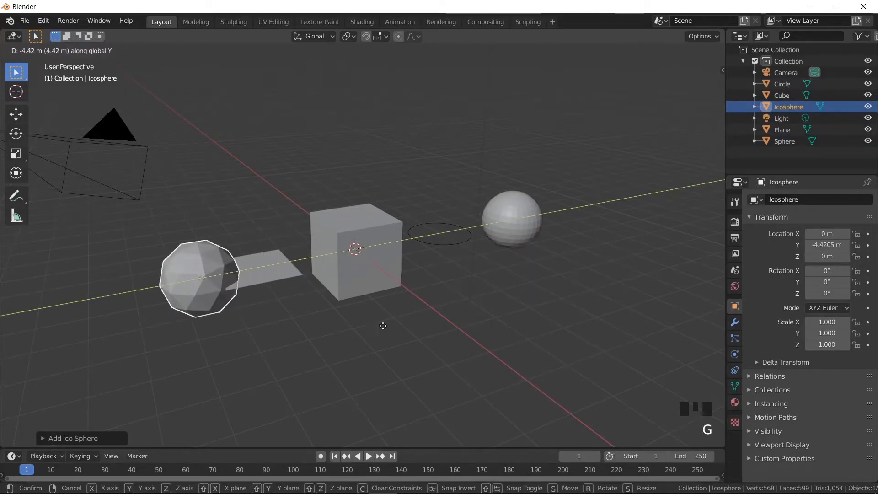
{"action": "type", "text": "-6"}
{"action": "key", "text": "Return"}
- Add a cylinder and move it 9 m along the Y axis
{"action": "key", "text": "shift+a"}
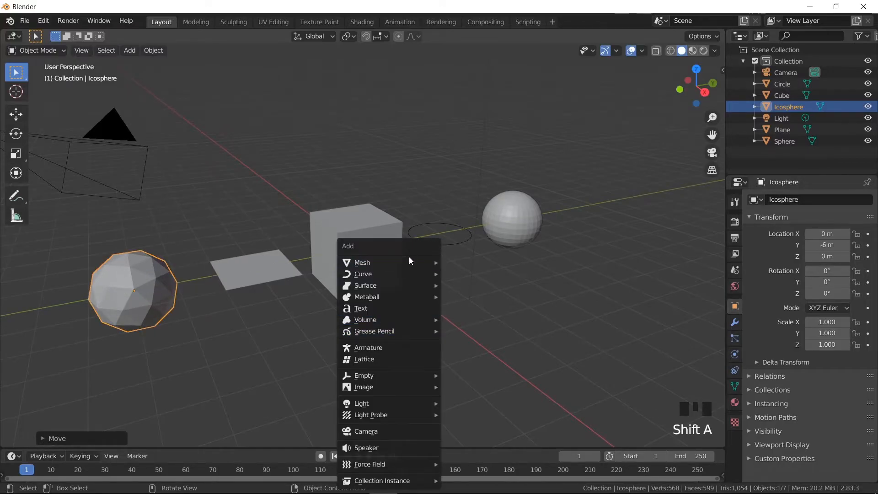
{"action": "mouse_move", "coordinate": [407, 262]}
{"action": "left_click", "coordinate": [471, 320]}
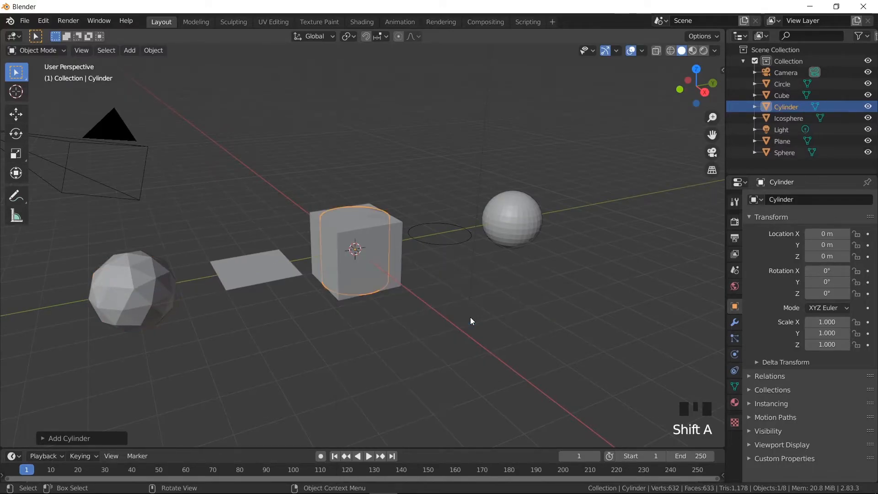
{"action": "key", "text": "g"}
{"action": "type", "text": "y"}
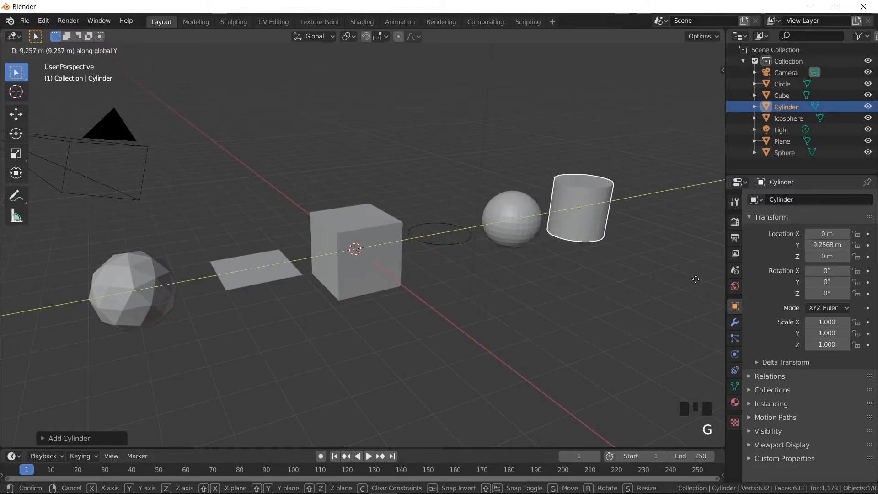
{"action": "type", "text": "9"}
{"action": "key", "text": "Return"}
- Add a cone and move it 12 m along the Y axis
{"action": "key", "text": "shift+a"}
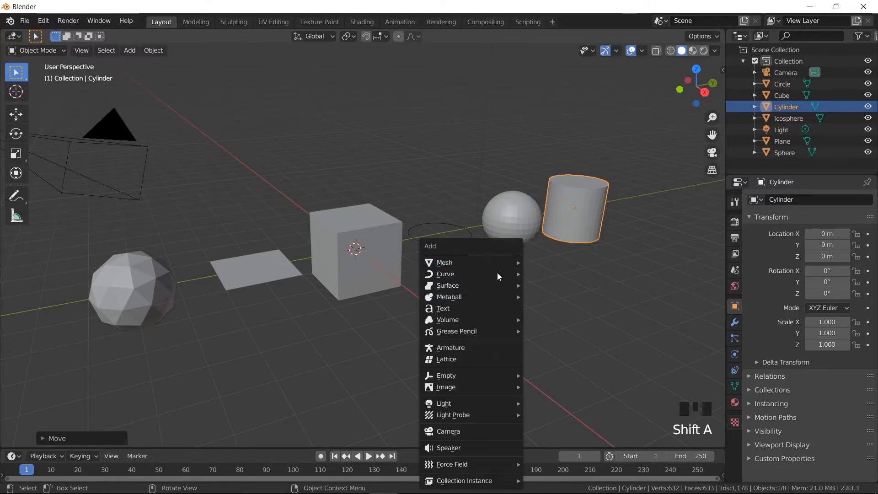
{"action": "mouse_move", "coordinate": [471, 263]}
{"action": "left_click", "coordinate": [557, 330]}
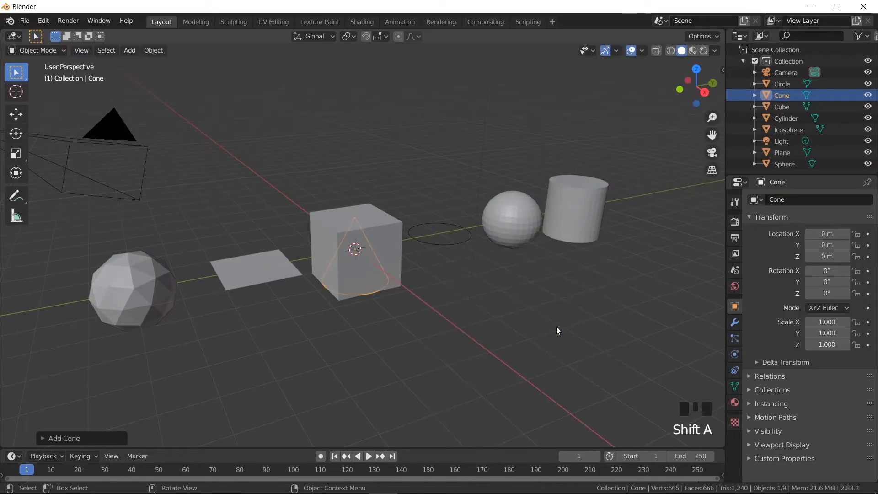
{"action": "type", "text": "gy"}
{"action": "type", "text": "12"}
{"action": "left_click", "coordinate": [50, 274]}
- Add a torus and move it -9 m along the Y axis
{"action": "key", "text": "shift+a"}
{"action": "mouse_move", "coordinate": [115, 262]}
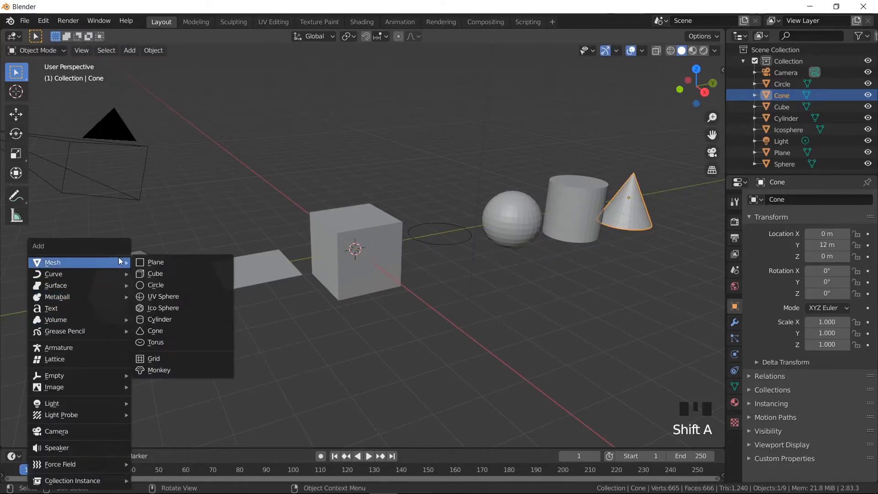
{"action": "left_click", "coordinate": [154, 340]}
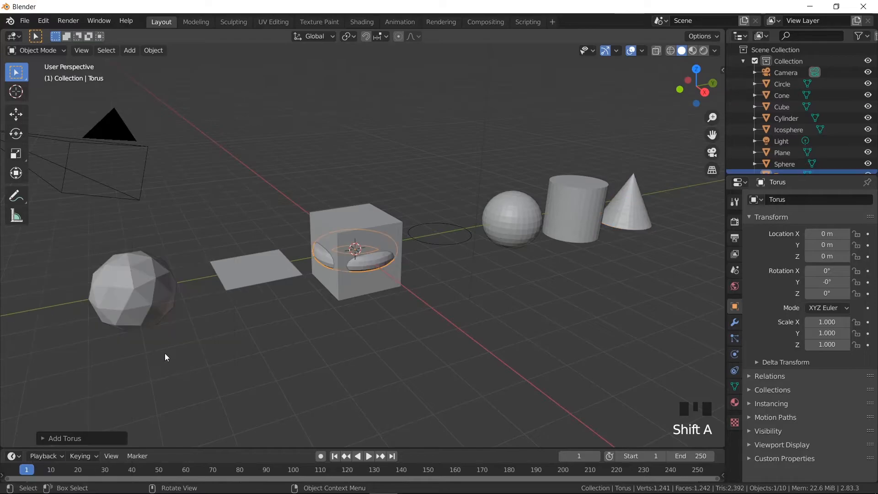
{"action": "type", "text": "gy-9"}
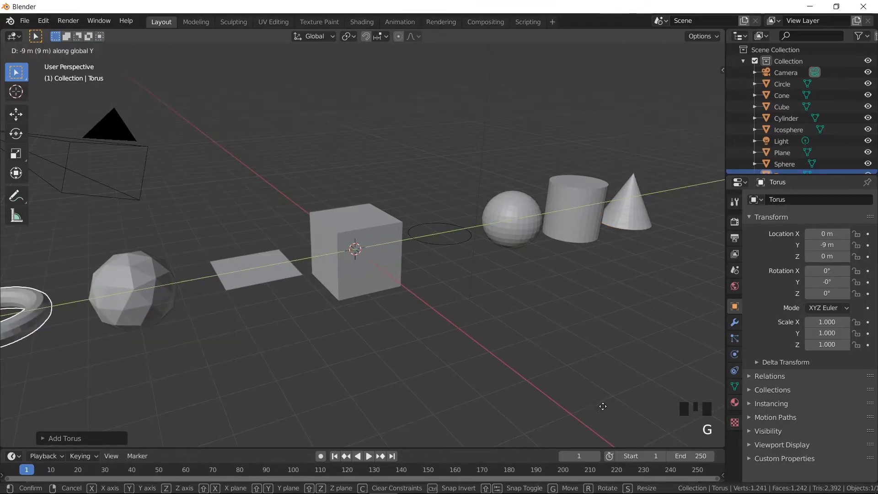
{"action": "left_click", "coordinate": [383, 336]}
- Add a grid mesh and raise it 3 m along the Z axis above the cube
{"action": "key", "text": "shift+a"}
{"action": "mouse_move", "coordinate": [392, 265]}
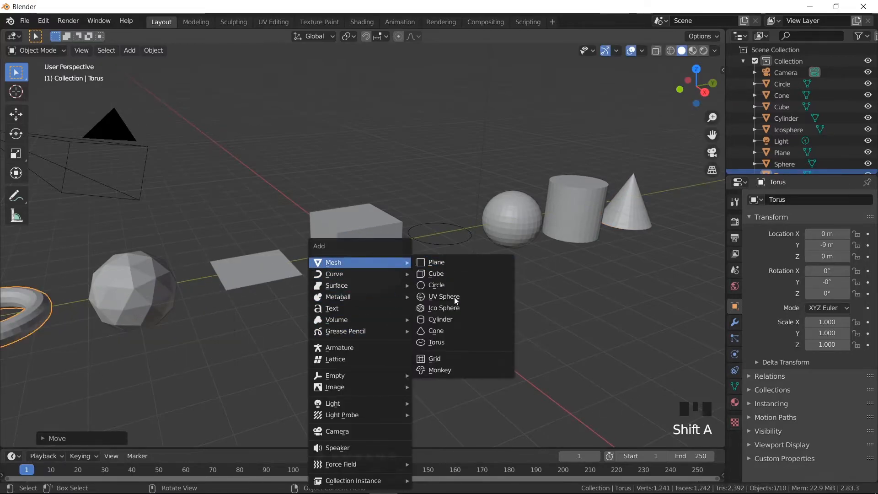
{"action": "left_click", "coordinate": [459, 359]}
{"action": "type", "text": "gz"}
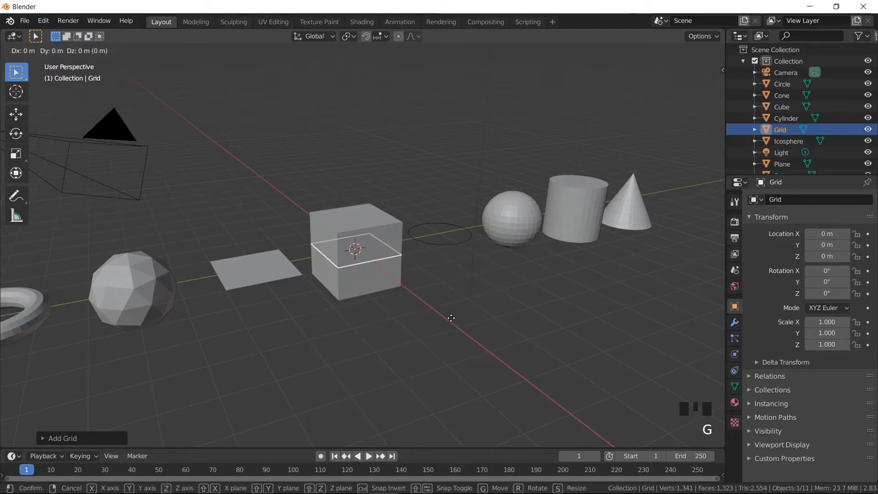
{"action": "type", "text": "3"}
{"action": "left_click", "coordinate": [451, 201]}
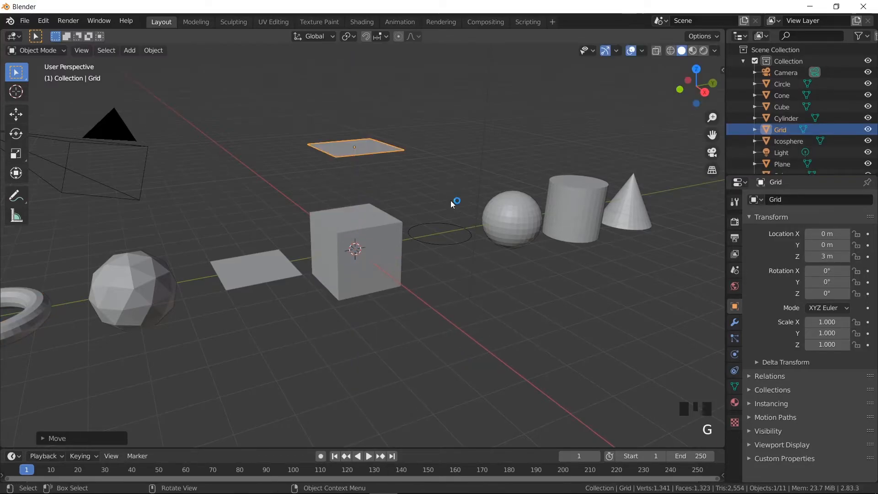
- Add a monkey mesh and raise it about 3.3 m along the Z axis
{"action": "key", "text": "shift+a"}
{"action": "mouse_move", "coordinate": [451, 200]}
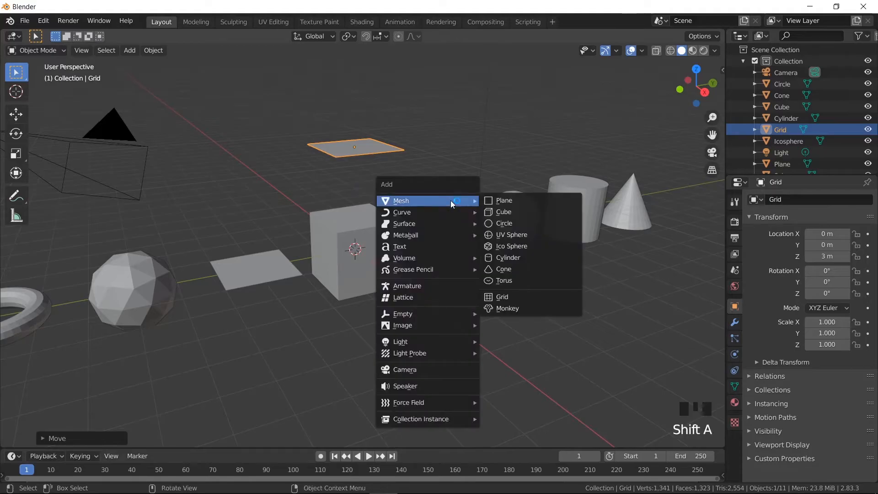
{"action": "left_click", "coordinate": [508, 309]}
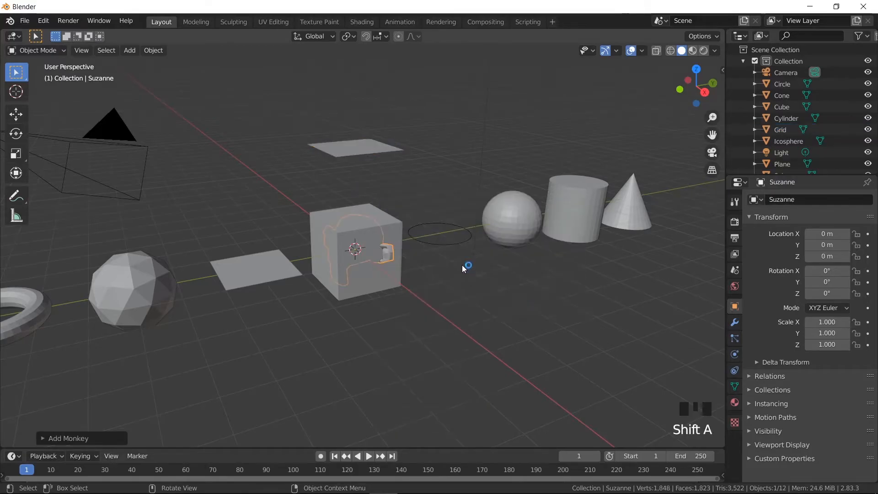
{"action": "key", "text": "f"}
{"action": "key", "text": "g"}
{"action": "key", "text": "z"}
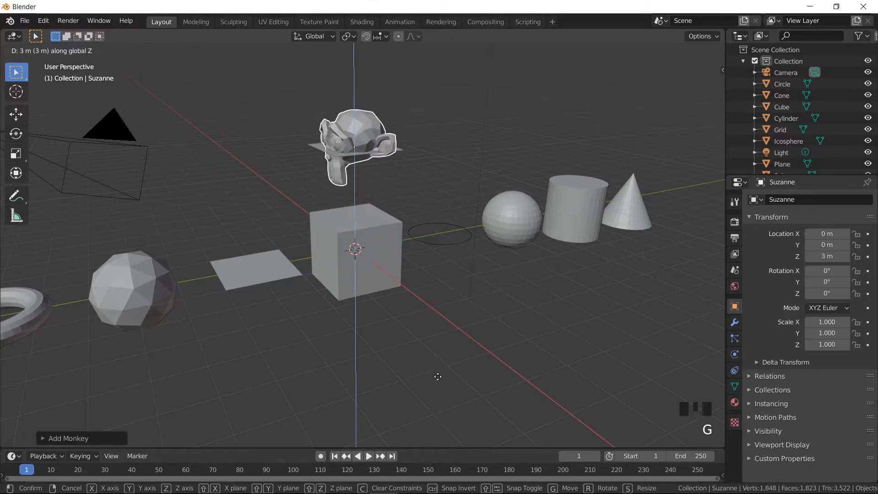
{"action": "left_click", "coordinate": [438, 377]}
- Move the monkey head 3 m along the Y axis and rotate it 90° about the Z axis
{"action": "key", "text": "y"}
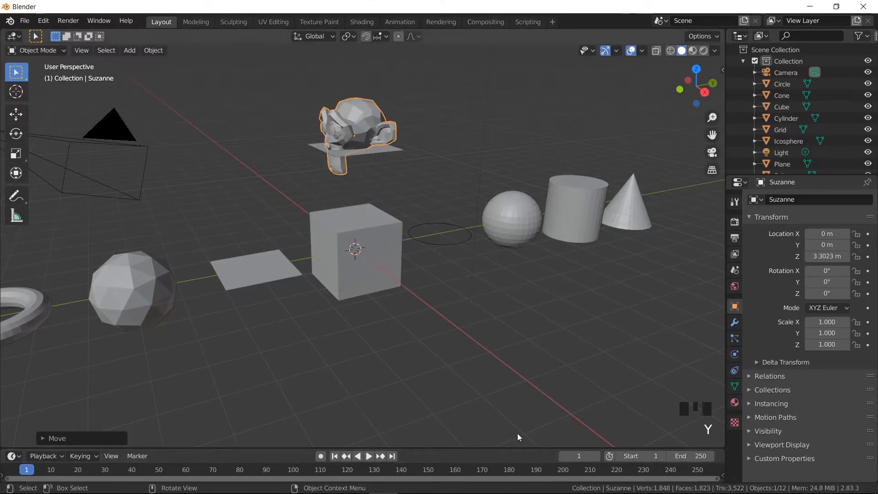
{"action": "key", "text": "g"}
{"action": "key", "text": "y"}
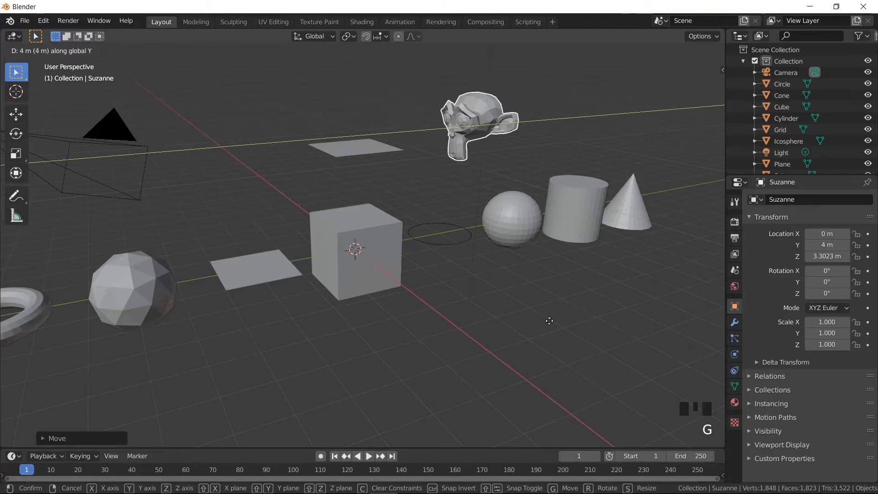
{"action": "left_click", "coordinate": [551, 324], "text": "ctrl"}
{"action": "type", "text": "rz"}
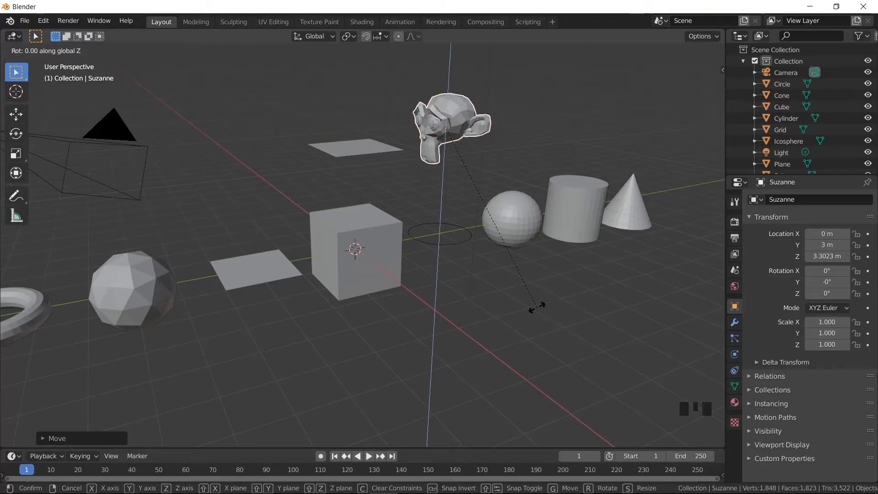
{"action": "type", "text": "90"}
{"action": "left_click", "coordinate": [537, 305]}
- Select the torus at the end of the row of primitives, beside the ico sphere
{"action": "middle_click_drag", "start_coordinate": [584, 237], "coordinate": [416, 285], "text": "shift"}
{"action": "scroll", "coordinate": [532, 282], "scroll_direction": "down", "scroll_amount": 2}
{"action": "middle_click_drag", "start_coordinate": [416, 285], "coordinate": [415, 285], "text": "shift"}
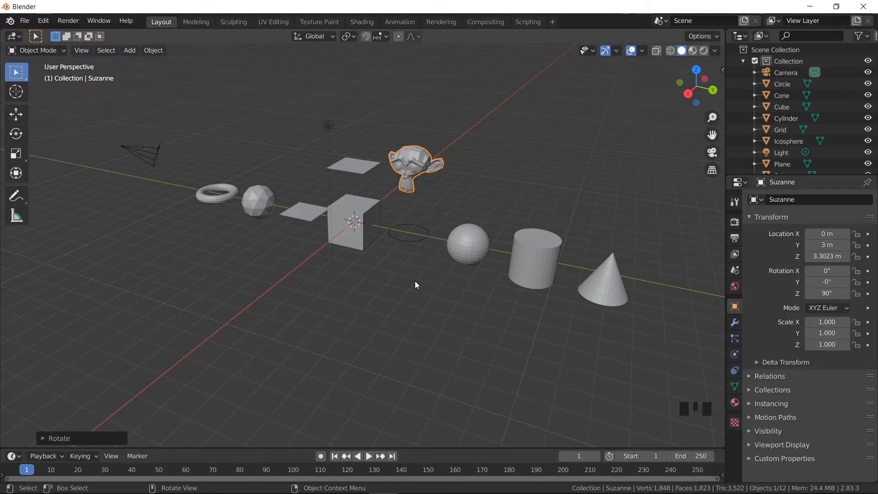
{"action": "scroll", "coordinate": [429, 292], "scroll_direction": "up", "scroll_amount": 2}
{"action": "scroll", "coordinate": [430, 292], "scroll_direction": "down", "scroll_amount": 2}
{"action": "middle_click_drag", "start_coordinate": [442, 288], "coordinate": [404, 266], "text": "shift"}
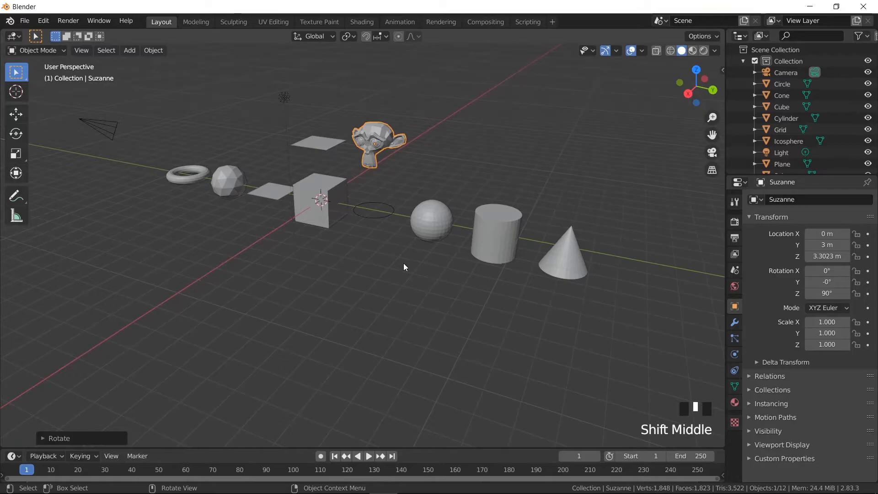
{"action": "left_click", "coordinate": [188, 178]}
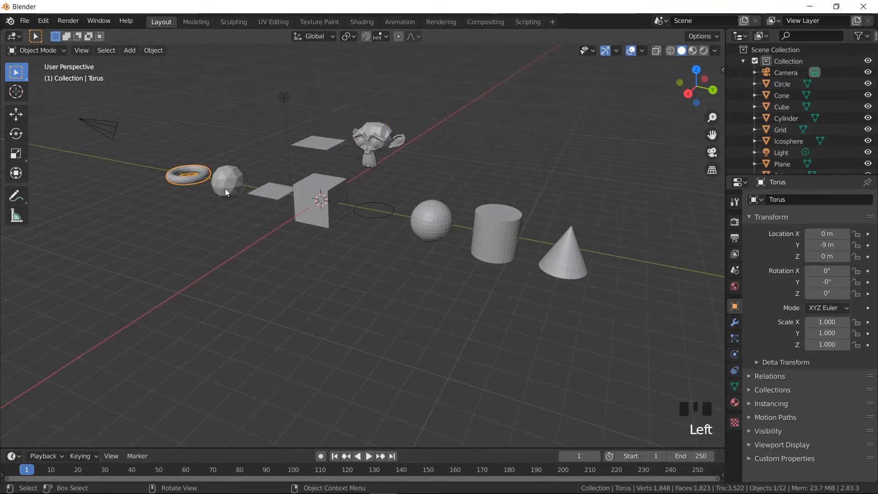
- Select the ico sphere, UV sphere, plane, cube, circle, cylinder and cone one after another
{"action": "left_click", "coordinate": [225, 189]}
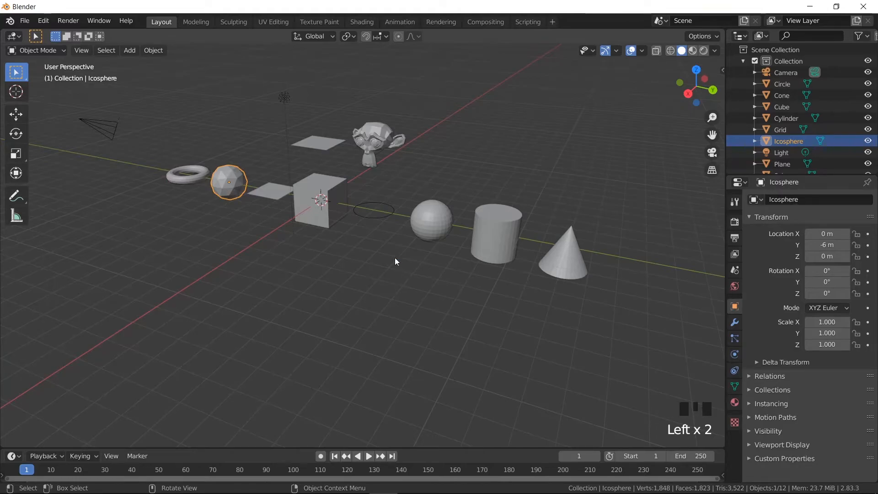
{"action": "left_click", "coordinate": [439, 222]}
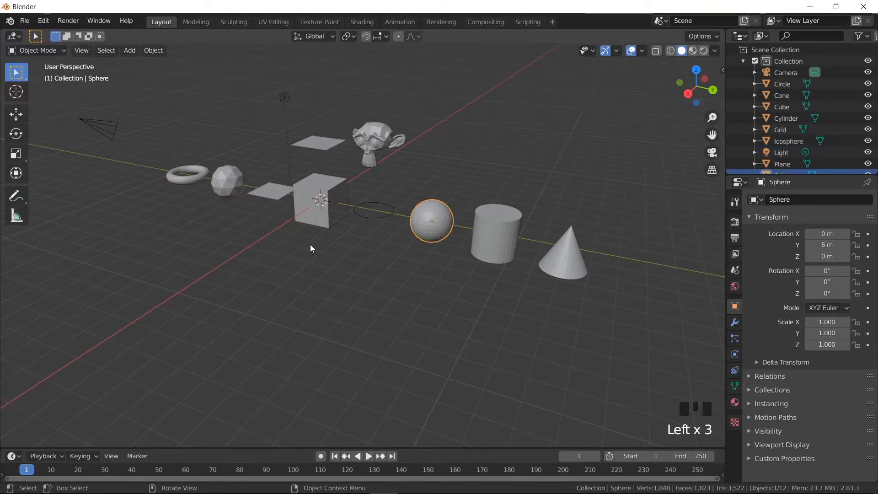
{"action": "left_click", "coordinate": [272, 195]}
{"action": "left_click", "coordinate": [315, 197]}
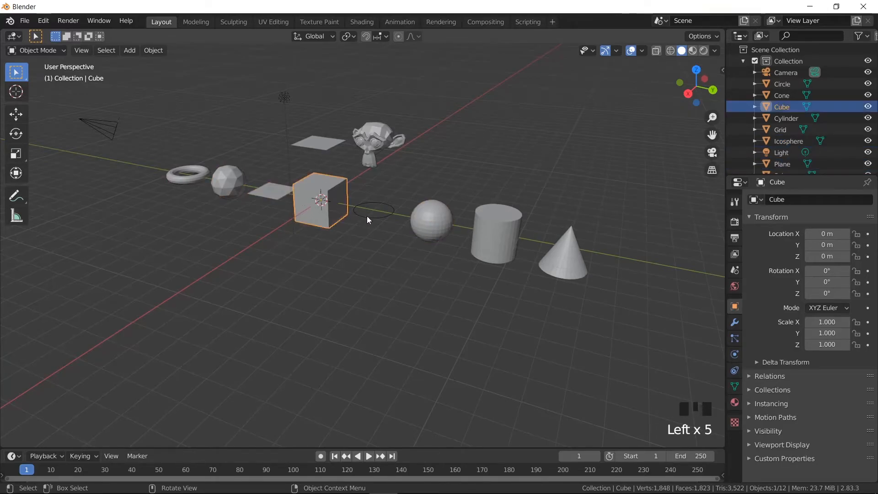
{"action": "left_click", "coordinate": [367, 216]}
{"action": "left_click", "coordinate": [502, 245]}
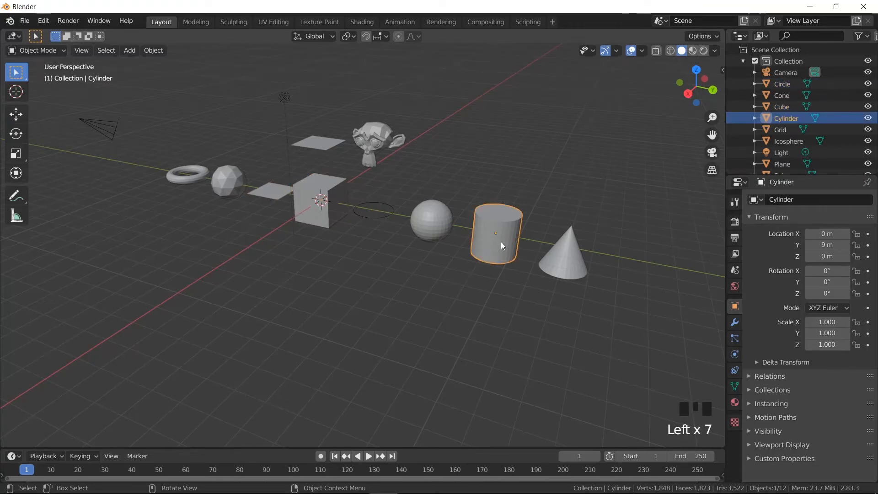
{"action": "left_click", "coordinate": [562, 262]}
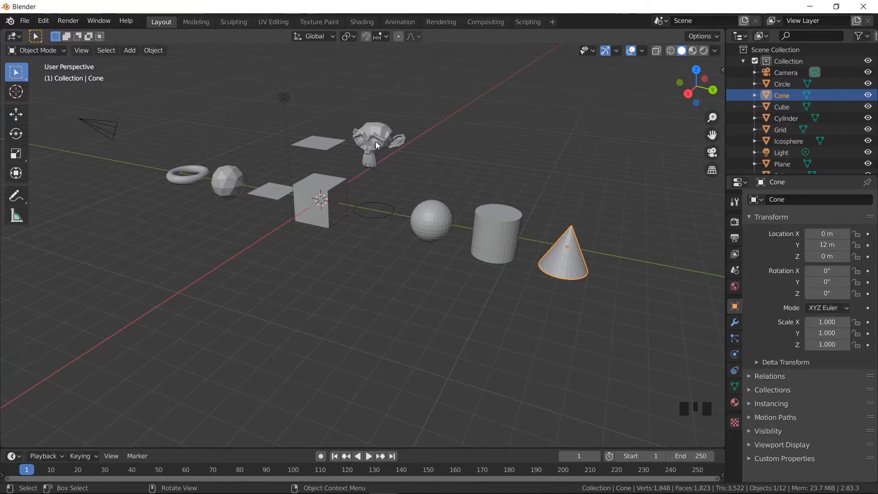
- Select the grid above the cube together with the plane lying beside the cube
{"action": "scroll", "coordinate": [370, 147], "scroll_direction": "up", "scroll_amount": 4}
{"action": "middle_click_drag", "start_coordinate": [375, 144], "coordinate": [394, 247], "text": "shift"}
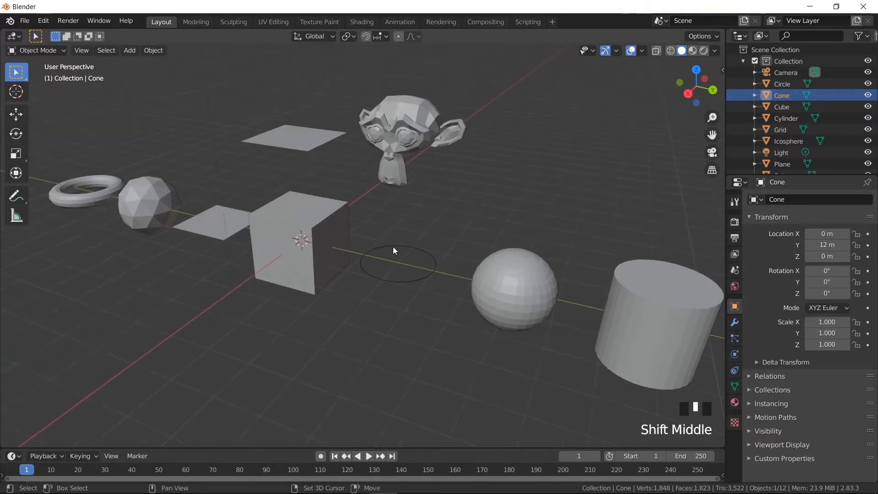
{"action": "middle_click_drag", "start_coordinate": [465, 181], "coordinate": [372, 216], "text": "shift"}
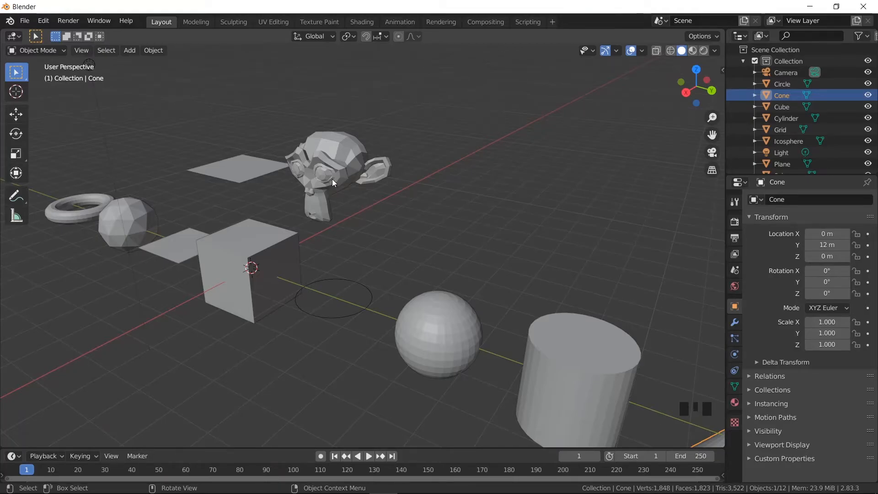
{"action": "key", "text": "shift+a"}
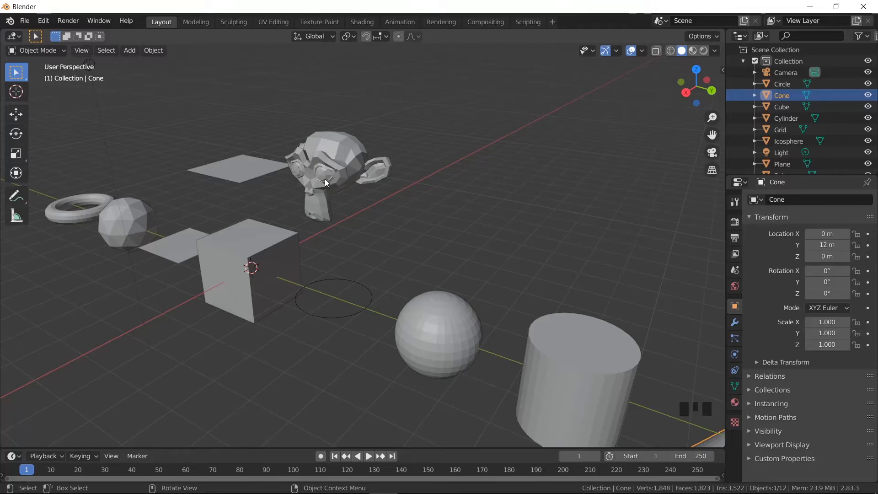
{"action": "middle_click_drag", "start_coordinate": [246, 199], "coordinate": [555, 216], "text": "shift"}
{"action": "scroll", "coordinate": [421, 189], "scroll_direction": "up", "scroll_amount": 2}
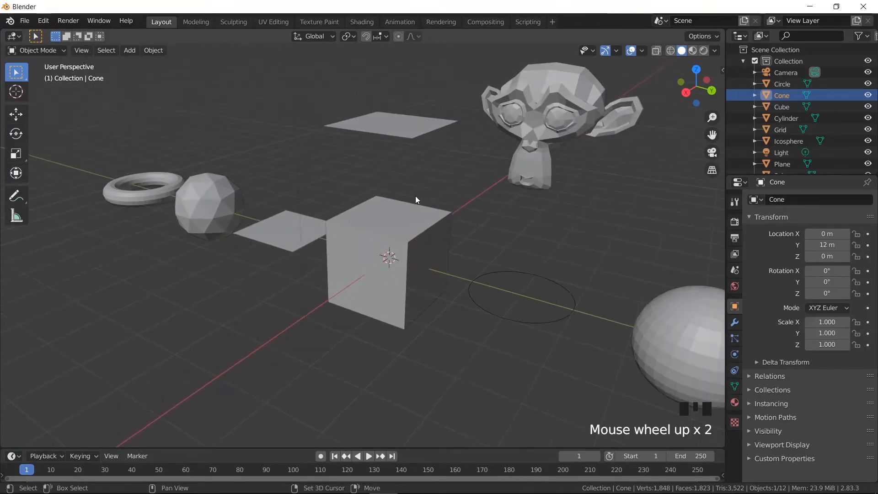
{"action": "middle_click_drag", "start_coordinate": [421, 188], "coordinate": [410, 283], "text": "shift"}
{"action": "left_click", "coordinate": [407, 192]}
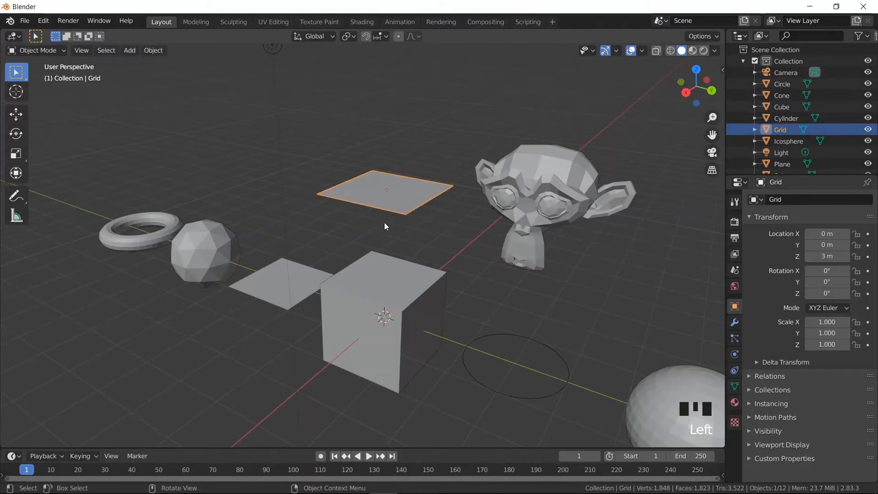
{"action": "left_click", "coordinate": [300, 287], "text": "shift"}
- Compare the selected grid and plane from the top view and in Edit Mode, returning to Object Mode
{"action": "key", "text": "alt"}
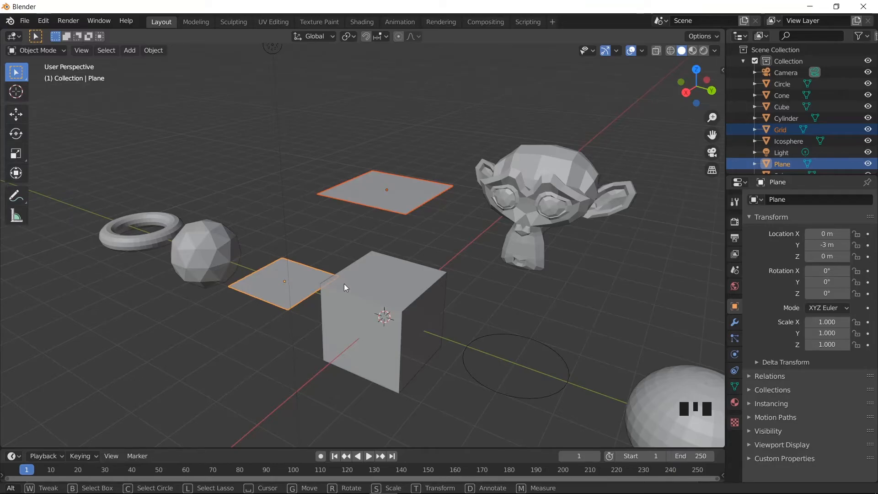
{"action": "middle_click_drag", "start_coordinate": [382, 308], "coordinate": [507, 288], "text": "alt"}
{"action": "middle_click_drag", "start_coordinate": [517, 234], "coordinate": [338, 405], "text": "shift"}
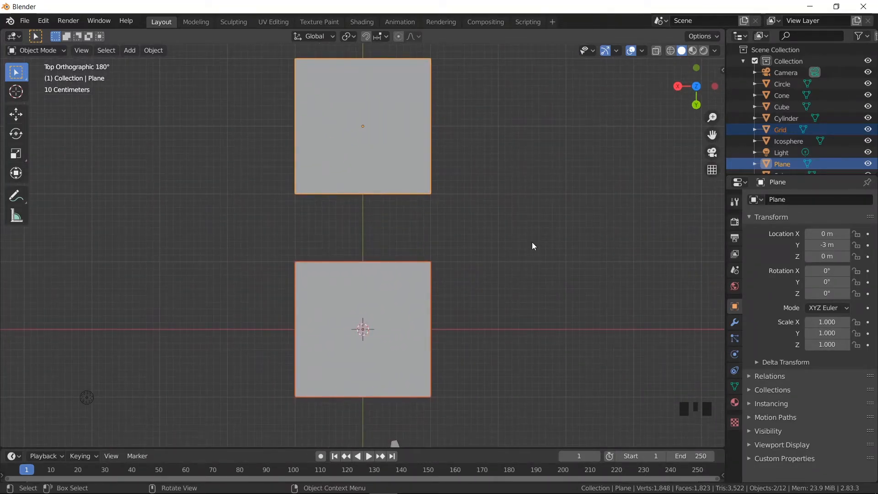
{"action": "middle_click_drag", "start_coordinate": [366, 304], "coordinate": [435, 293]}
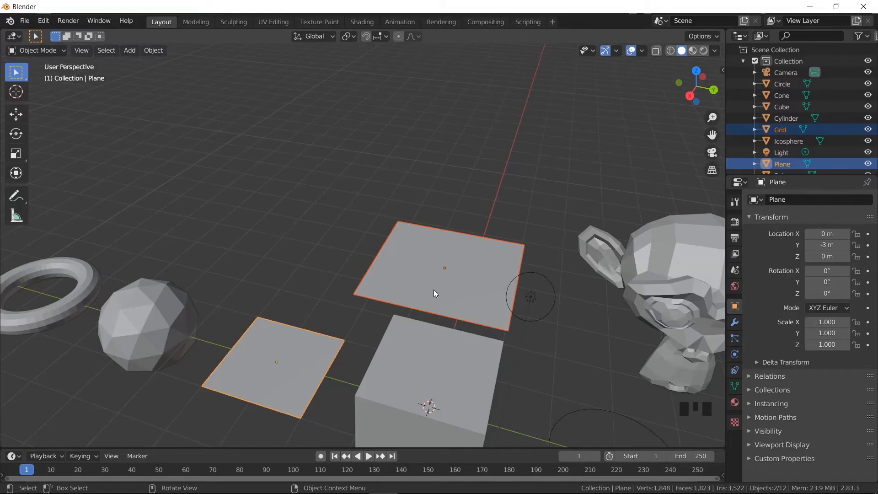
{"action": "key", "text": "Tab"}
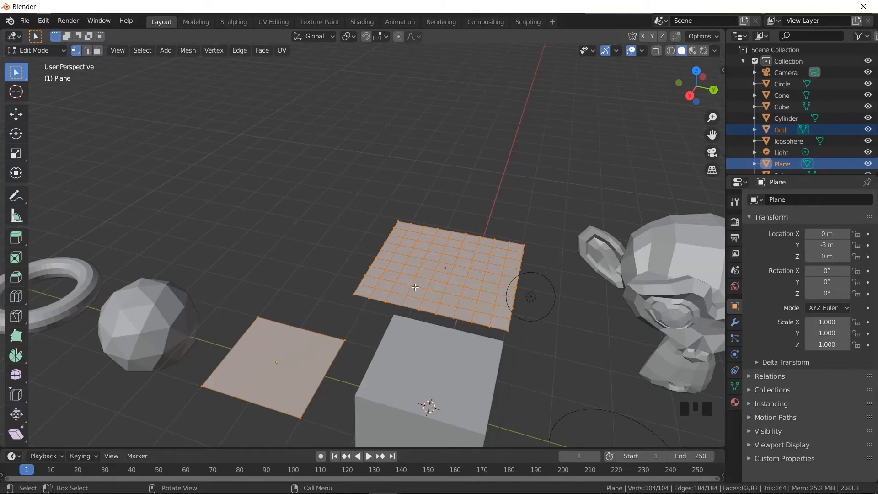
{"action": "key", "text": "Tab"}
- Deselect all objects and review the object categories available for adding to the scene
{"action": "middle_click_drag", "start_coordinate": [418, 293], "coordinate": [332, 221], "text": "shift"}
{"action": "scroll", "coordinate": [309, 215], "scroll_direction": "down", "scroll_amount": 7}
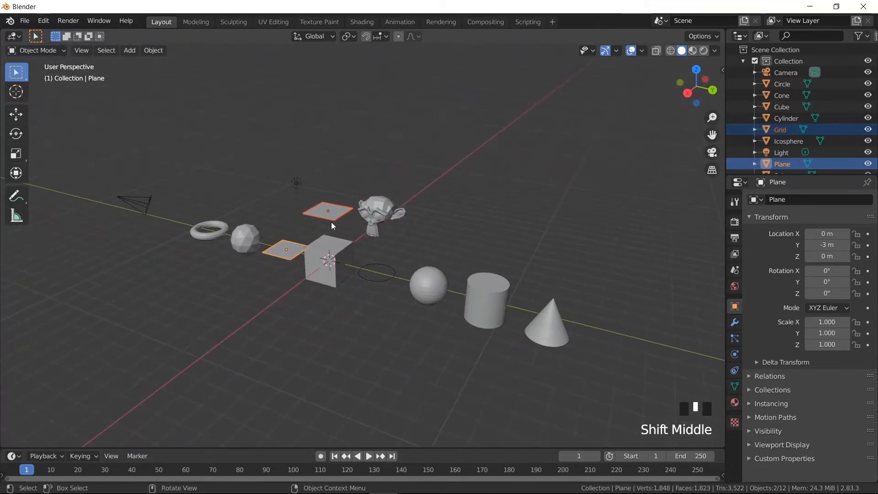
{"action": "left_click", "coordinate": [451, 198]}
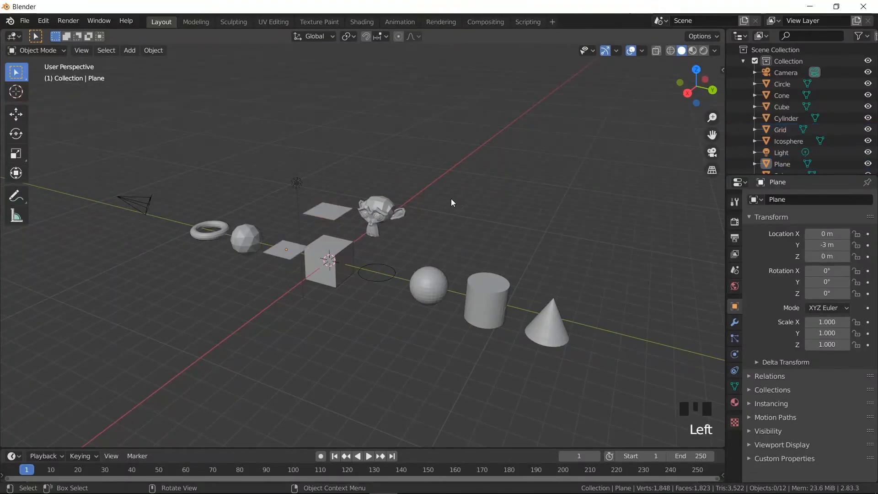
{"action": "key", "text": "shift+a"}
{"action": "mouse_move", "coordinate": [451, 199]}
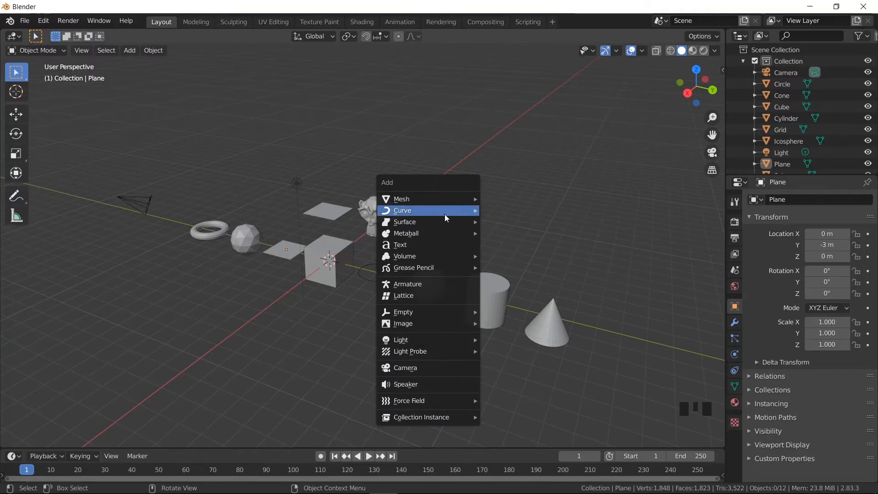
{"action": "mouse_move", "coordinate": [446, 217]}
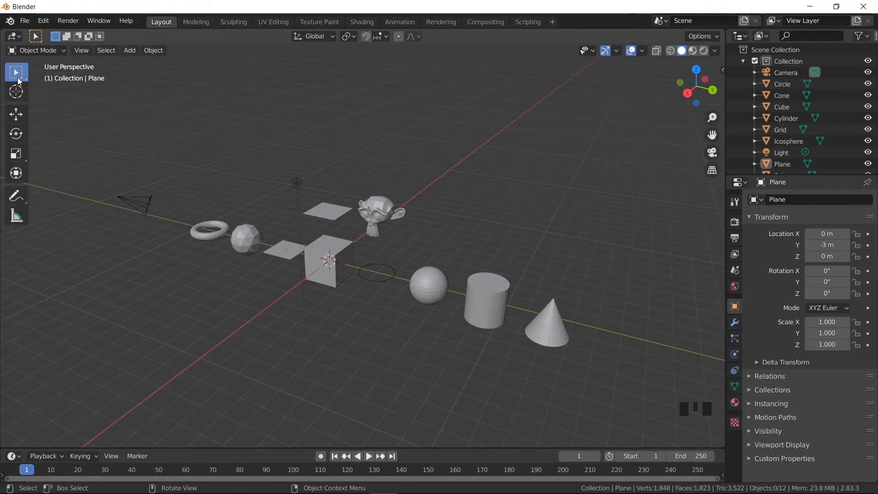
- Try moving the monkey head slightly with the Tweak tool and undo the move
{"action": "left_click_drag", "start_coordinate": [18, 81], "coordinate": [54, 118]}
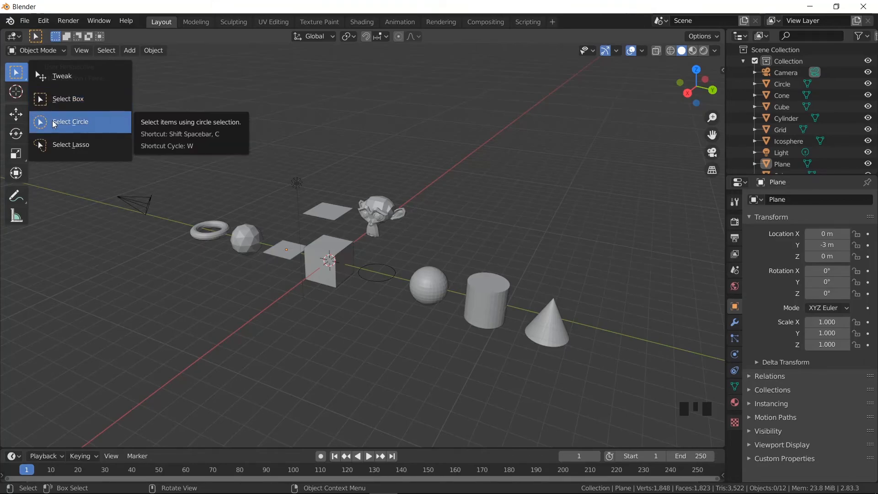
{"action": "left_click", "coordinate": [70, 86]}
{"action": "mouse_move", "coordinate": [382, 218]}
{"action": "left_mouse_down"}
{"action": "mouse_move", "coordinate": [429, 200]}
{"action": "mouse_move", "coordinate": [393, 187]}
{"action": "mouse_move", "coordinate": [388, 168]}
{"action": "mouse_move", "coordinate": [411, 173]}
{"action": "mouse_move", "coordinate": [412, 192]}
{"action": "mouse_move", "coordinate": [387, 182]}
{"action": "mouse_move", "coordinate": [392, 211]}
{"action": "left_mouse_up"}
{"action": "key", "text": "ctrl+z"}
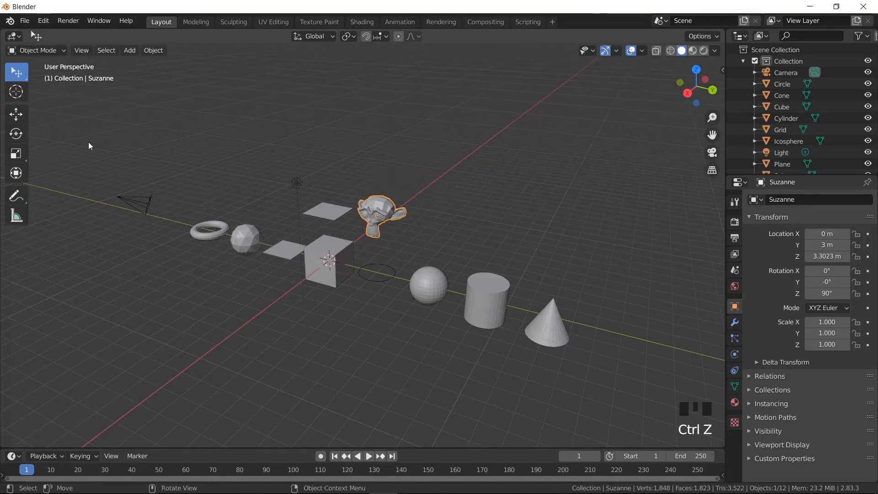
- Box-select the light, grid, cube and monkey head, and circle-select the row of primitives from torus to cone
{"action": "left_click_drag", "start_coordinate": [21, 70], "coordinate": [79, 106]}
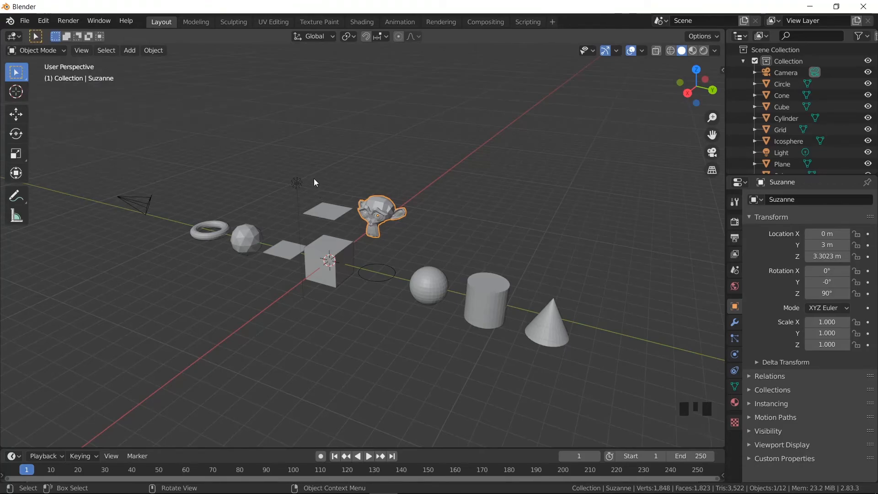
{"action": "left_click_drag", "start_coordinate": [300, 160], "coordinate": [447, 235]}
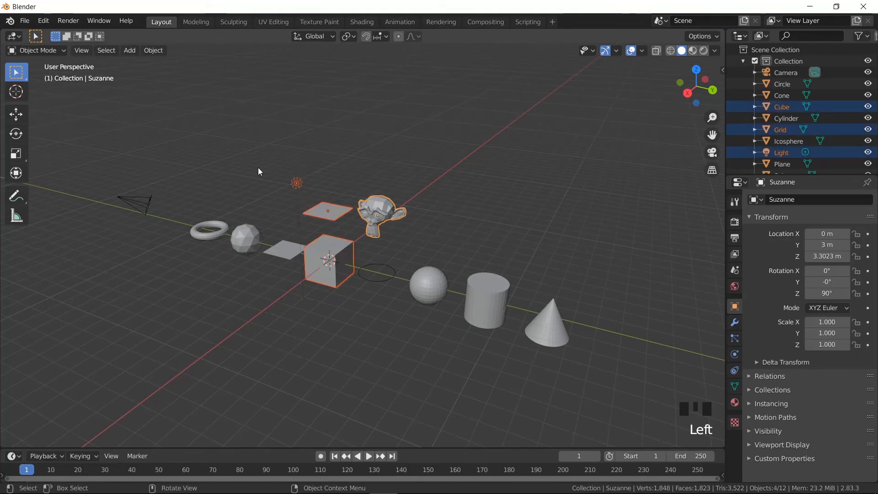
{"action": "left_click", "coordinate": [23, 72]}
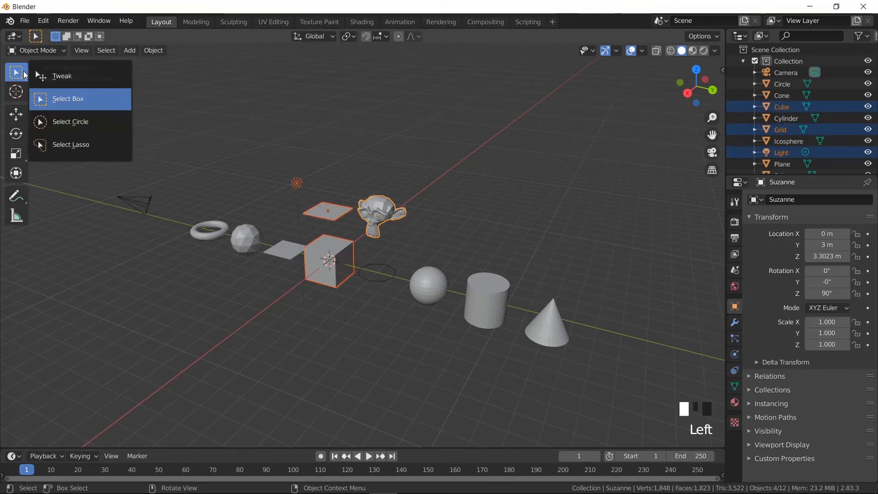
{"action": "left_click", "coordinate": [69, 124]}
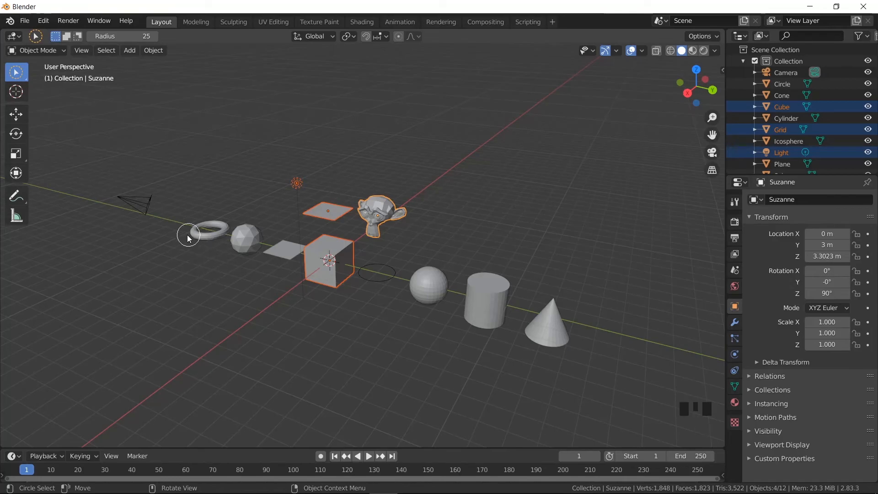
{"action": "mouse_move", "coordinate": [181, 231]}
{"action": "left_mouse_down"}
{"action": "mouse_move", "coordinate": [552, 302]}
{"action": "mouse_move", "coordinate": [544, 323]}
{"action": "left_mouse_up"}
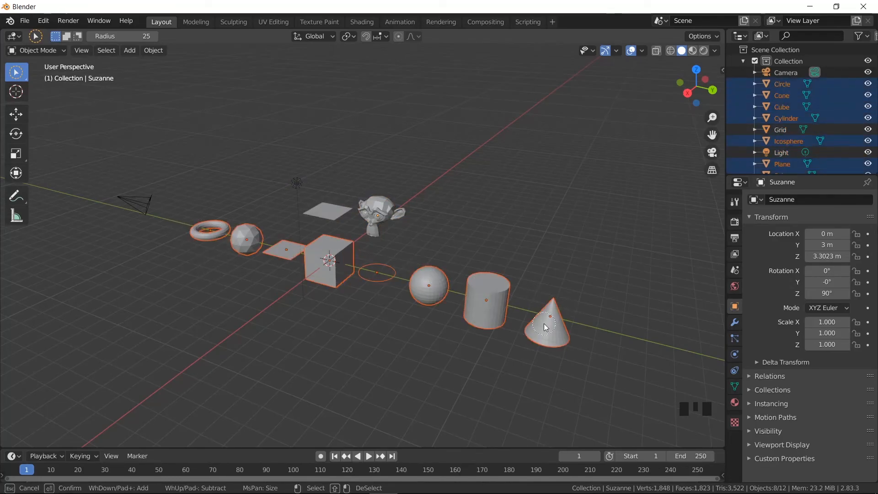
- Lasso-select the torus and ico sphere, and cycle the selection tool back to Select Box
{"action": "left_click", "coordinate": [17, 74]}
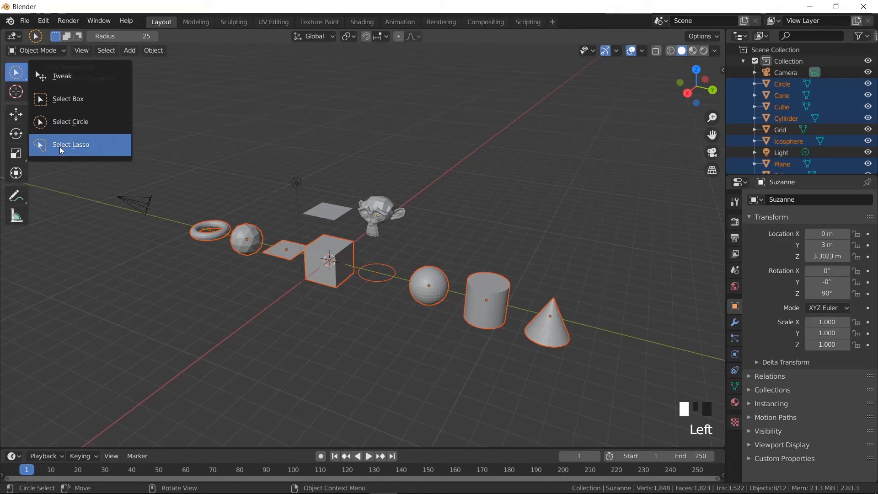
{"action": "left_click", "coordinate": [60, 146]}
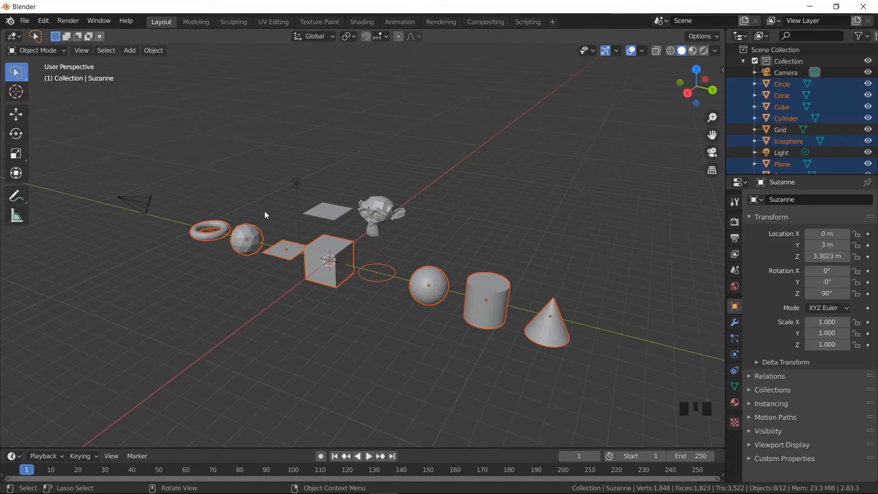
{"action": "mouse_move", "coordinate": [264, 211]}
{"action": "left_mouse_down"}
{"action": "mouse_move", "coordinate": [261, 202]}
{"action": "mouse_move", "coordinate": [207, 193]}
{"action": "mouse_move", "coordinate": [183, 226]}
{"action": "mouse_move", "coordinate": [200, 268]}
{"action": "mouse_move", "coordinate": [237, 270]}
{"action": "mouse_move", "coordinate": [280, 228]}
{"action": "mouse_move", "coordinate": [271, 213]}
{"action": "left_mouse_up"}
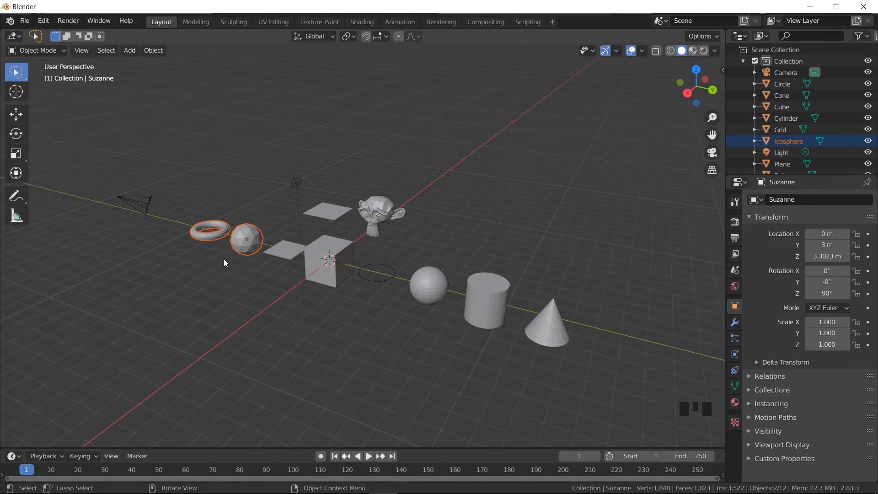
{"action": "key", "text": "w"}
{"action": "key", "text": "w"}
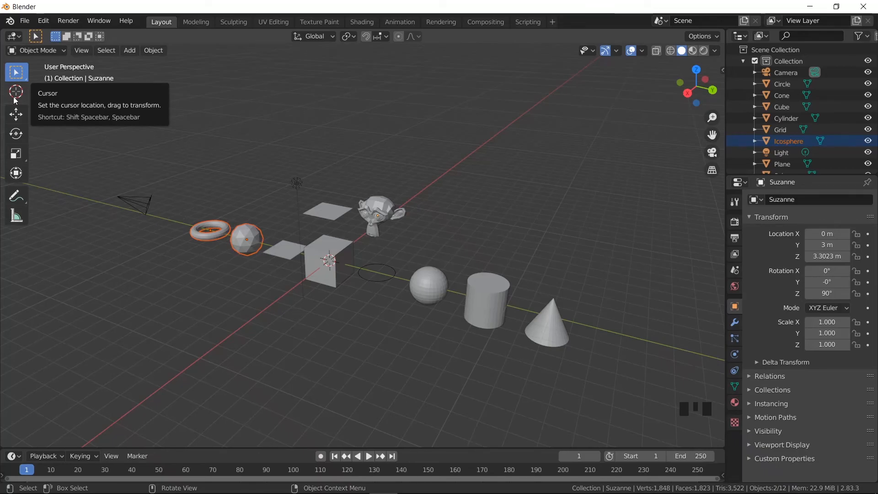
- Place the 3D cursor in the empty space above the monkey head and add a plane mesh there
{"action": "left_click", "coordinate": [15, 97]}
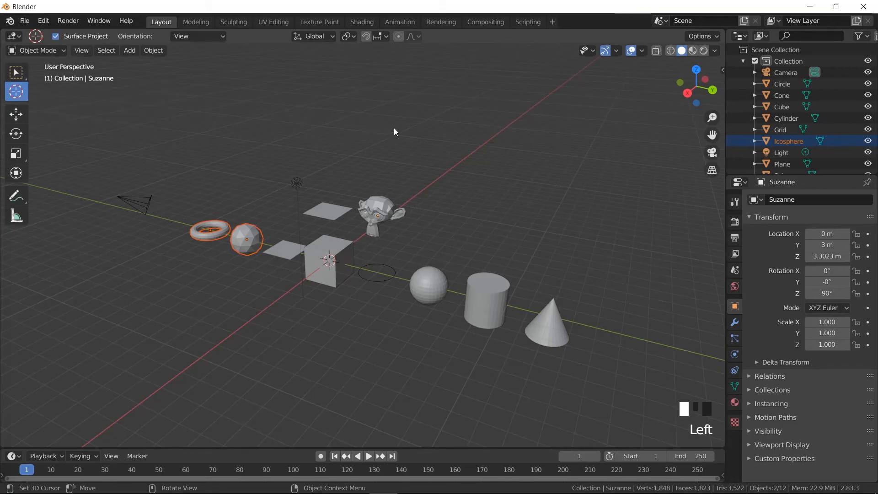
{"action": "left_click", "coordinate": [389, 140]}
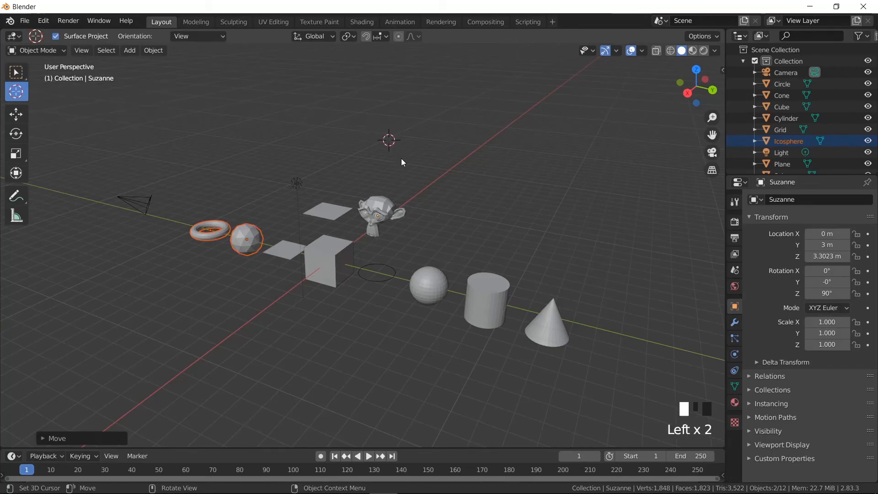
{"action": "key", "text": "shift+a"}
{"action": "mouse_move", "coordinate": [402, 159]}
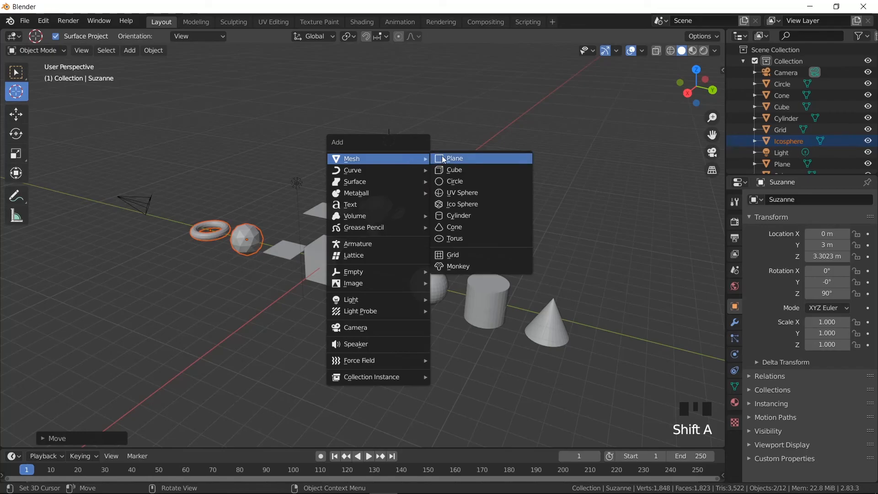
{"action": "left_click", "coordinate": [442, 158]}
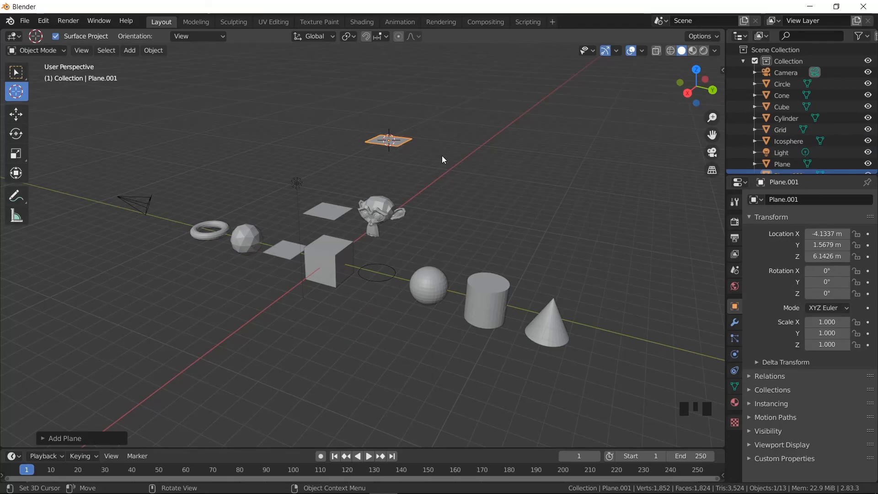
- Move the new plane along the X and Z axes to about X -2.8 m and Z 6.67 m
{"action": "left_click", "coordinate": [16, 116]}
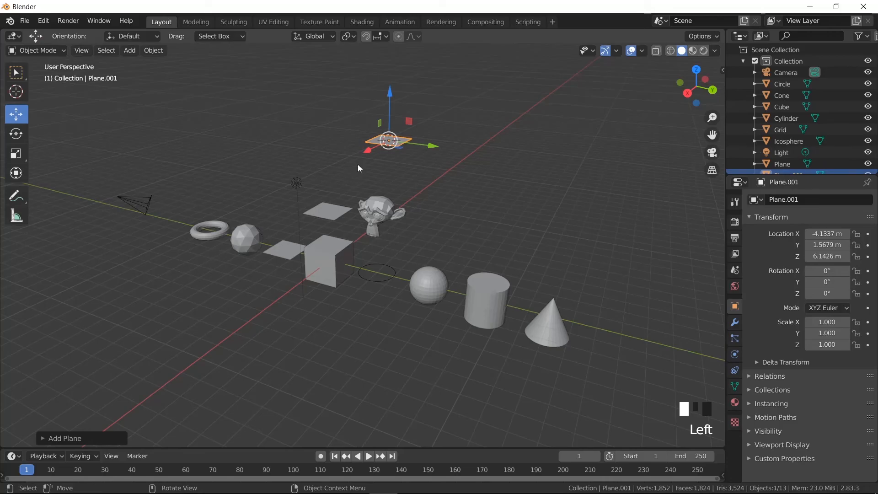
{"action": "mouse_move", "coordinate": [369, 151]}
{"action": "left_mouse_down"}
{"action": "mouse_move", "coordinate": [348, 166]}
{"action": "mouse_move", "coordinate": [369, 155]}
{"action": "mouse_move", "coordinate": [362, 160]}
{"action": "left_mouse_up"}
{"action": "left_click_drag", "start_coordinate": [383, 115], "coordinate": [287, 155]}
- Rotate the new plane to about X -48°, Y -16°, Z -0.6° and scale it to about 3.09 × 4.30 × 4.06
{"action": "left_click", "coordinate": [24, 136]}
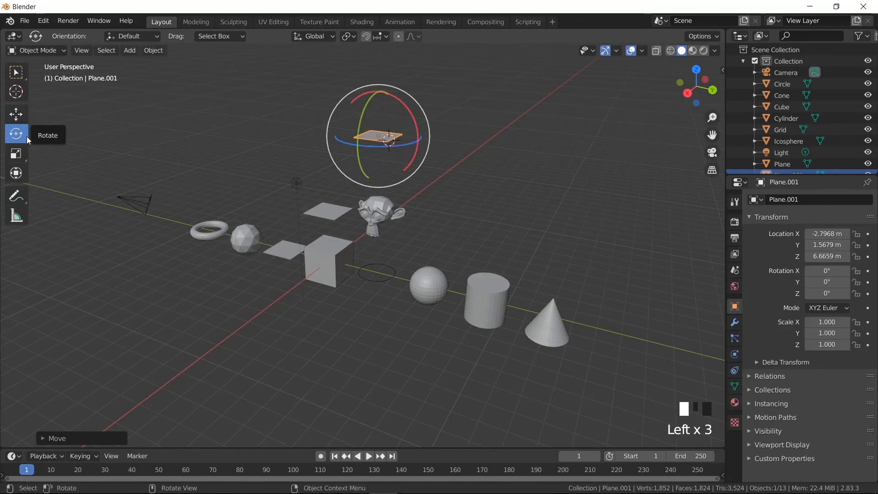
{"action": "left_click_drag", "start_coordinate": [360, 109], "coordinate": [176, 282]}
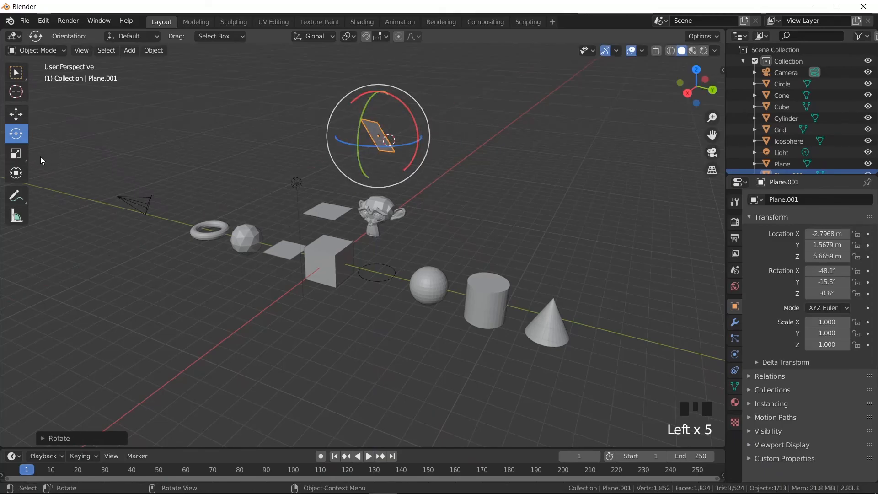
{"action": "left_click", "coordinate": [20, 158]}
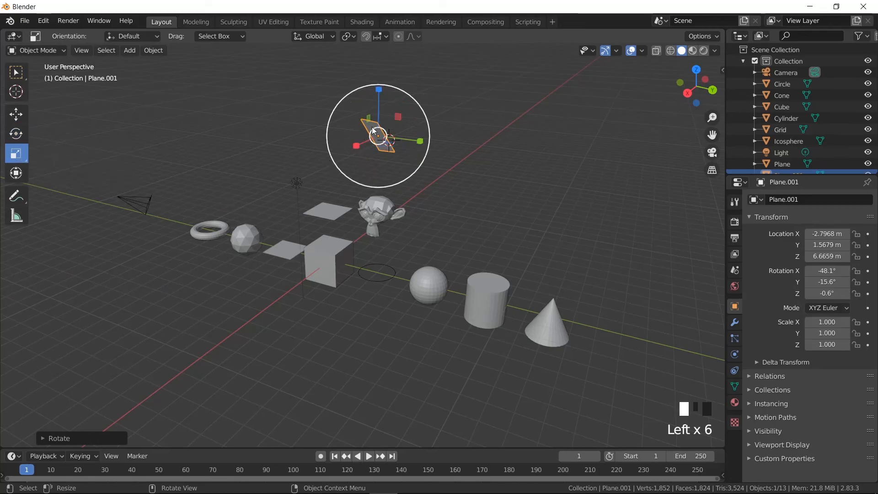
{"action": "left_click_drag", "start_coordinate": [378, 106], "coordinate": [419, 160]}
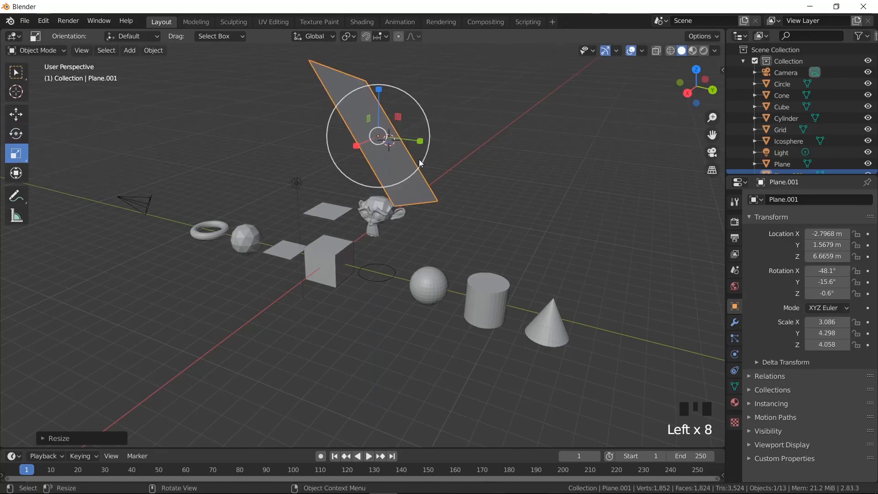
- Use the Transform tool to raise the plane to Z 7.47 m, rotate it to about -72°, 27°, -10° and rescale it to about 3.06 × 4.08 × 2.69
{"action": "left_click", "coordinate": [22, 174]}
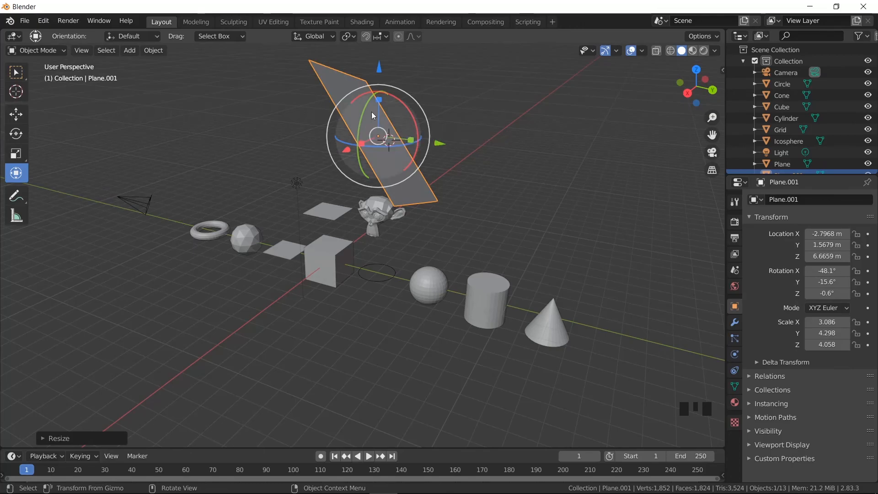
{"action": "left_click_drag", "start_coordinate": [378, 69], "coordinate": [372, 45]}
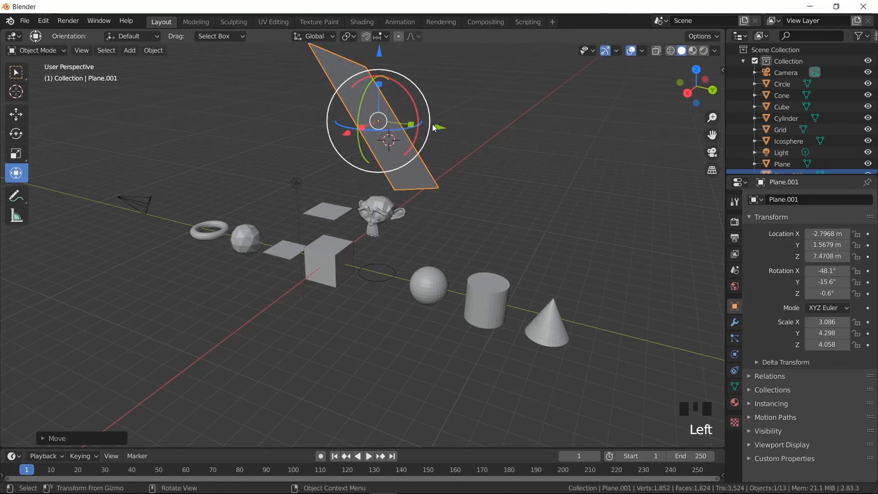
{"action": "left_click_drag", "start_coordinate": [419, 114], "coordinate": [412, 147]}
{"action": "mouse_move", "coordinate": [426, 104]}
{"action": "left_mouse_down"}
{"action": "mouse_move", "coordinate": [449, 127]}
{"action": "mouse_move", "coordinate": [400, 122]}
{"action": "left_mouse_up"}
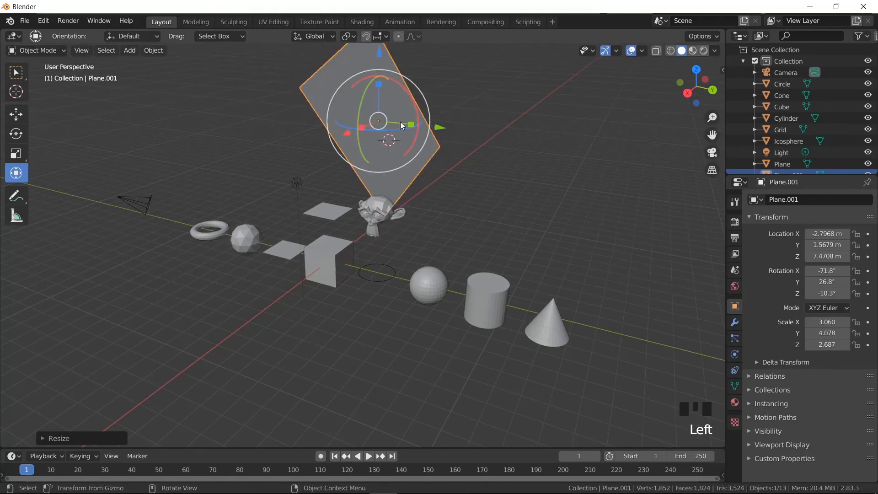
- Measure a diagonal distance with the Measure tool, running from above the torus down past the ico sphere to the floor before the cube
{"action": "left_click", "coordinate": [16, 216]}
{"action": "left_click_drag", "start_coordinate": [195, 190], "coordinate": [284, 305]}
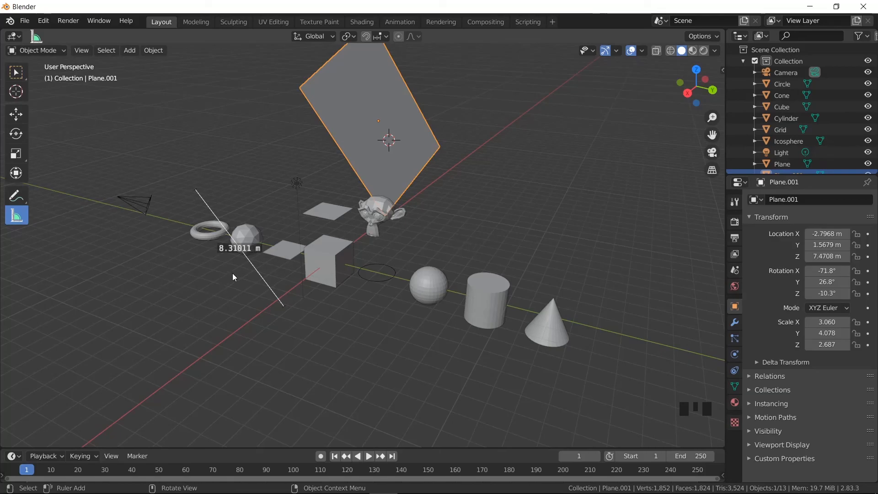
{"action": "key", "text": "Escape"}
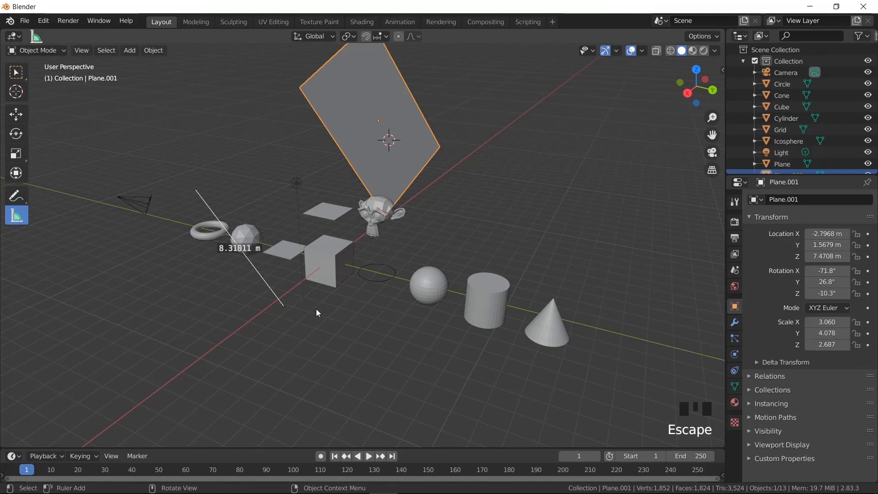
- Undo the ruler and all changes to the plane above the monkey head, back to before that plane was added
{"action": "key", "text": "ctrl+z"}
{"action": "key", "text": "ctrl+z"}
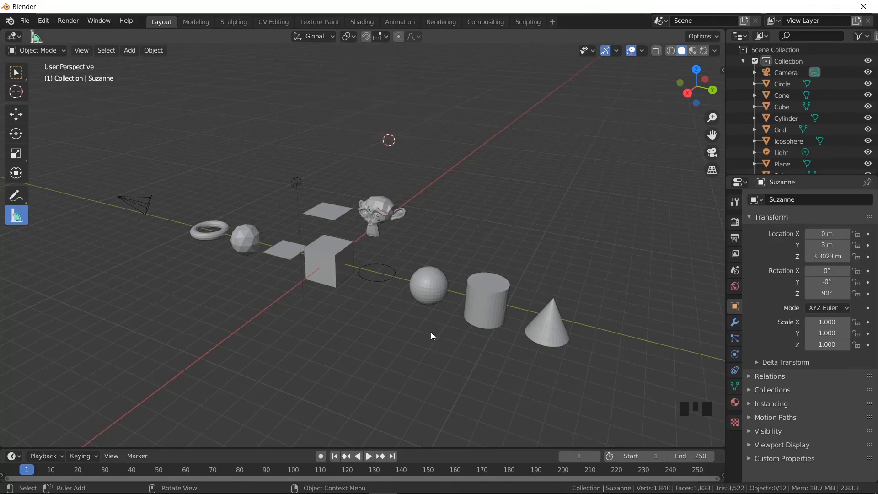